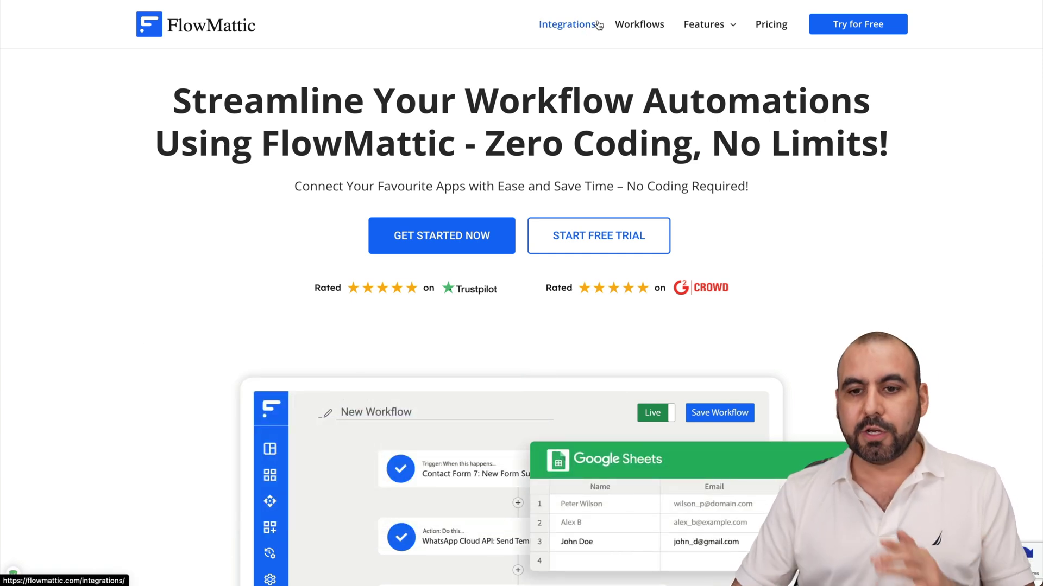
- Open FlowMattic's pricing page with yearly plans from $99 to $349
click(771, 24)
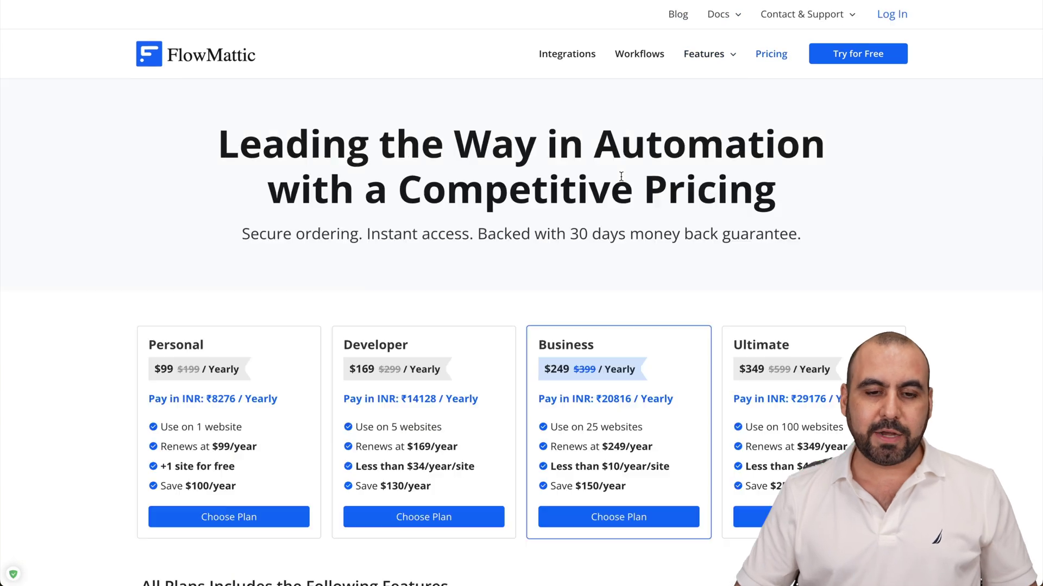
- Scroll through the features every plan includes, highlighting lines such as Unlimited Task Executions
scroll(154, 148, down, 5)
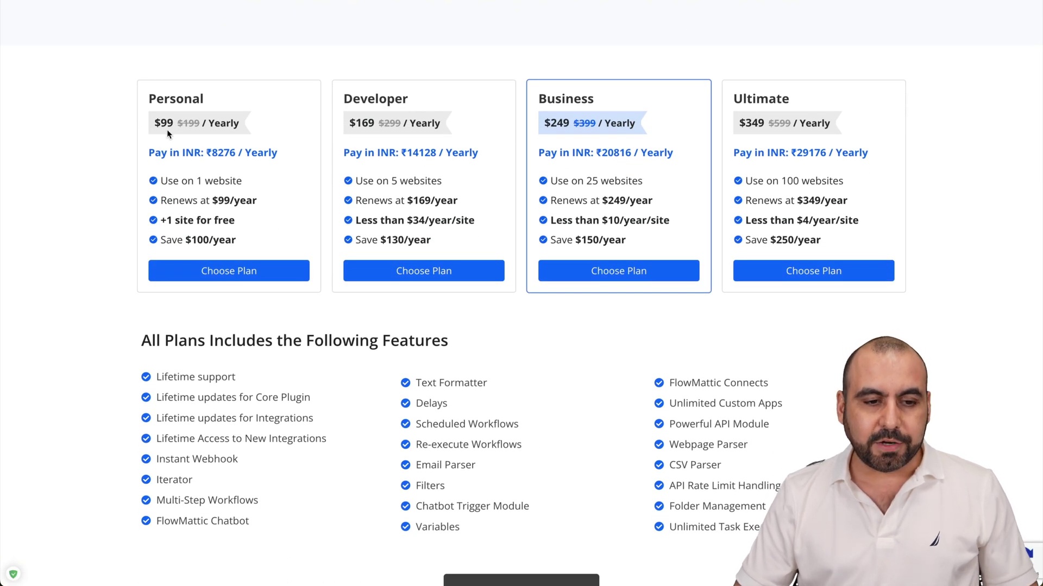
drag(161, 217, 235, 220)
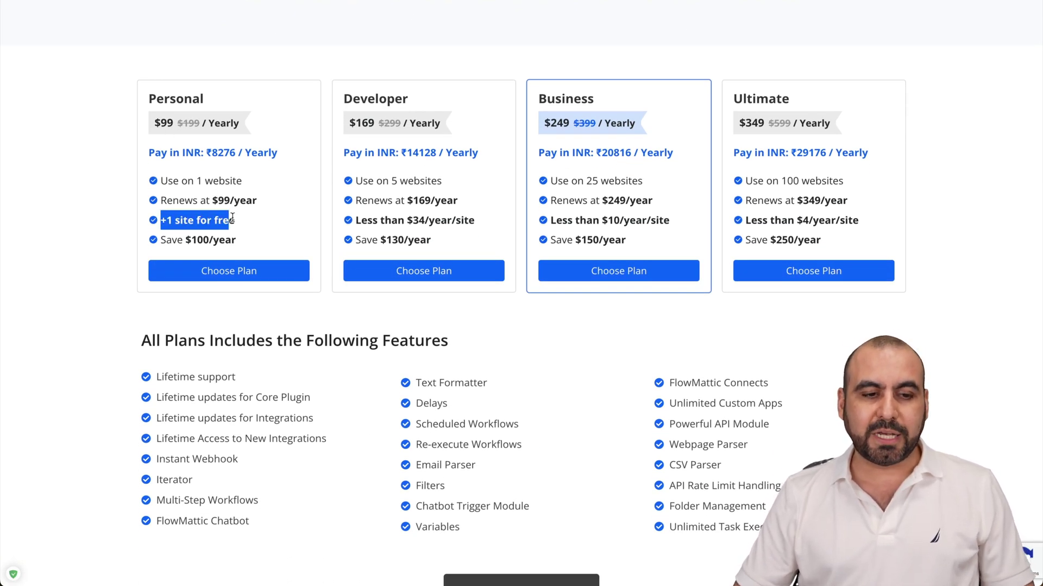
click(154, 128)
scroll(521, 380, down, 2)
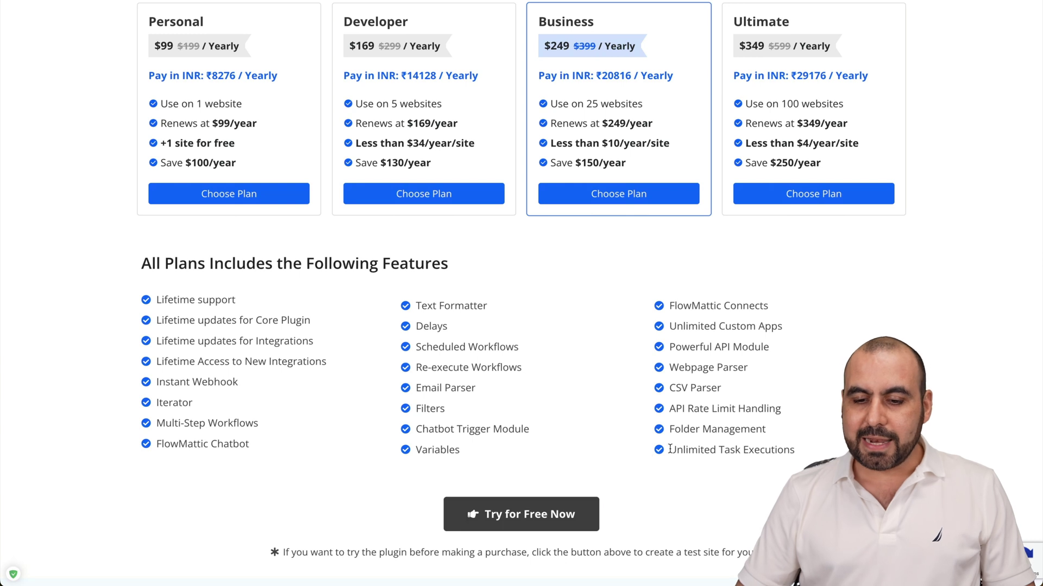
drag(669, 451, 811, 452)
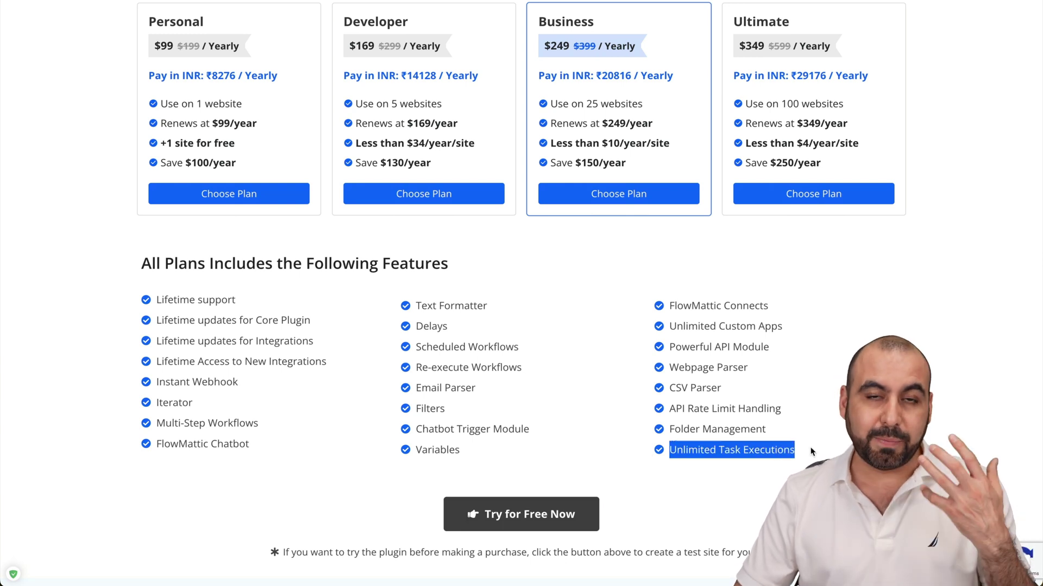
click(811, 452)
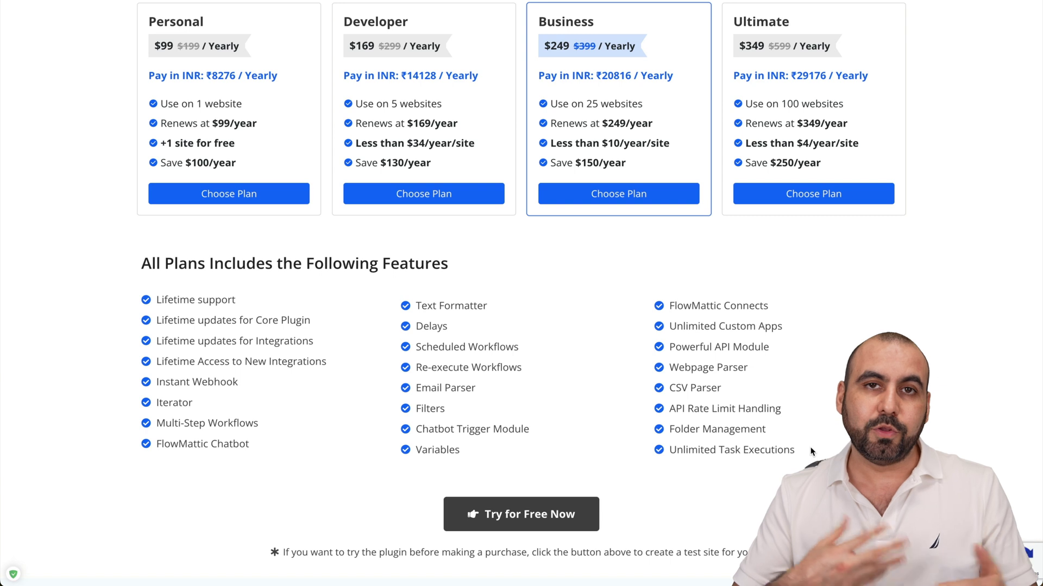
scroll(812, 452, up, 6)
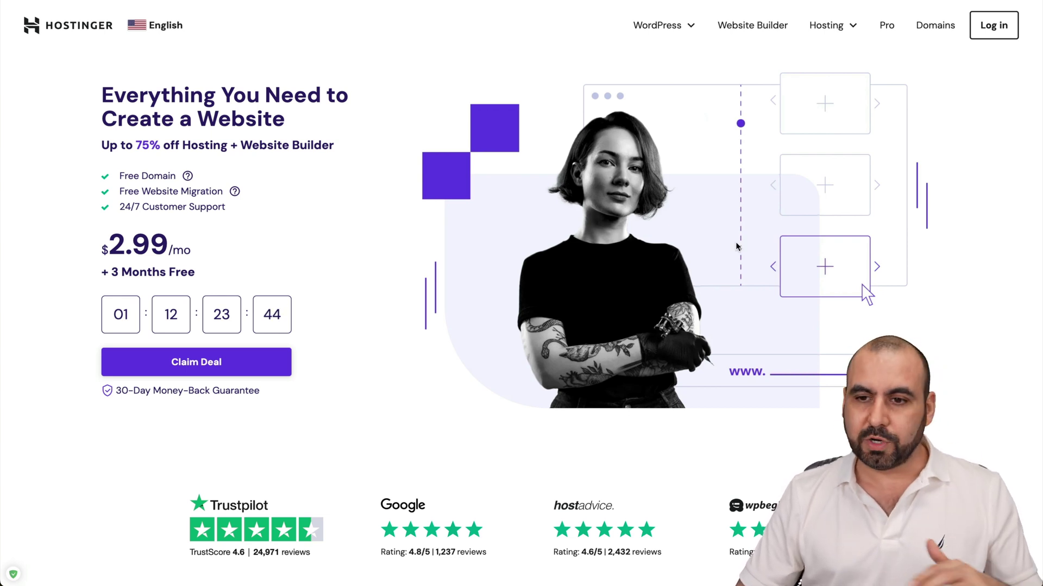
- Open Hostinger's Web Hosting plans, compare Premium, Business and Cloud Startup, and pick Cloud Startup
click(826, 25)
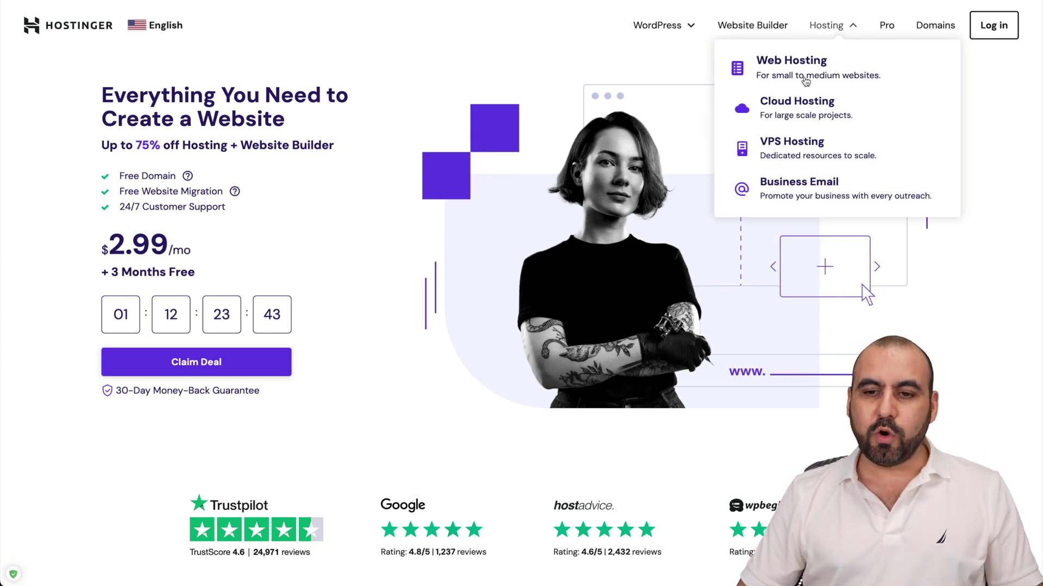
click(815, 75)
scroll(735, 347, down, 3)
scroll(734, 347, down, 9)
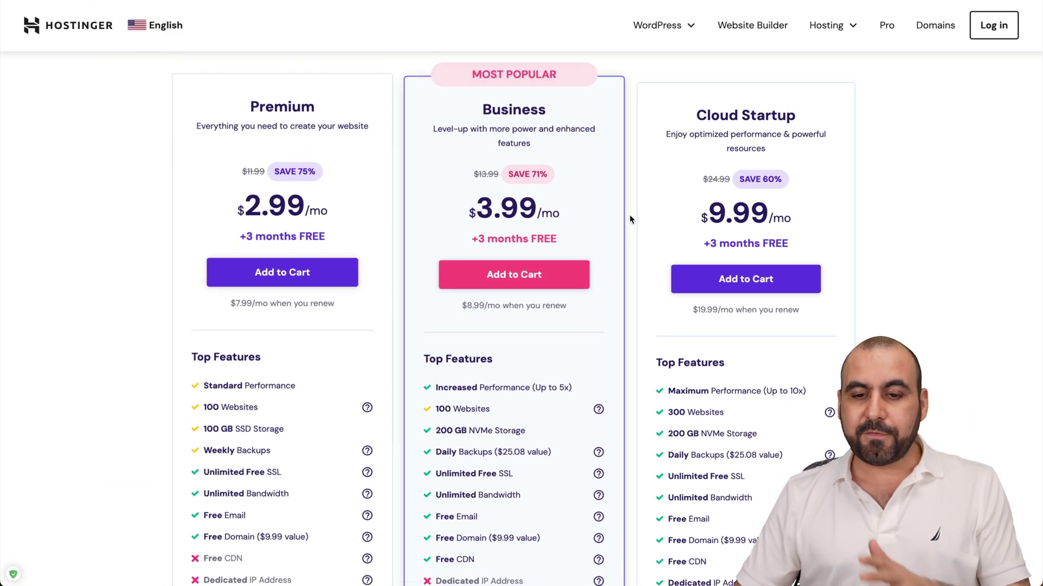
scroll(755, 432, down, 3)
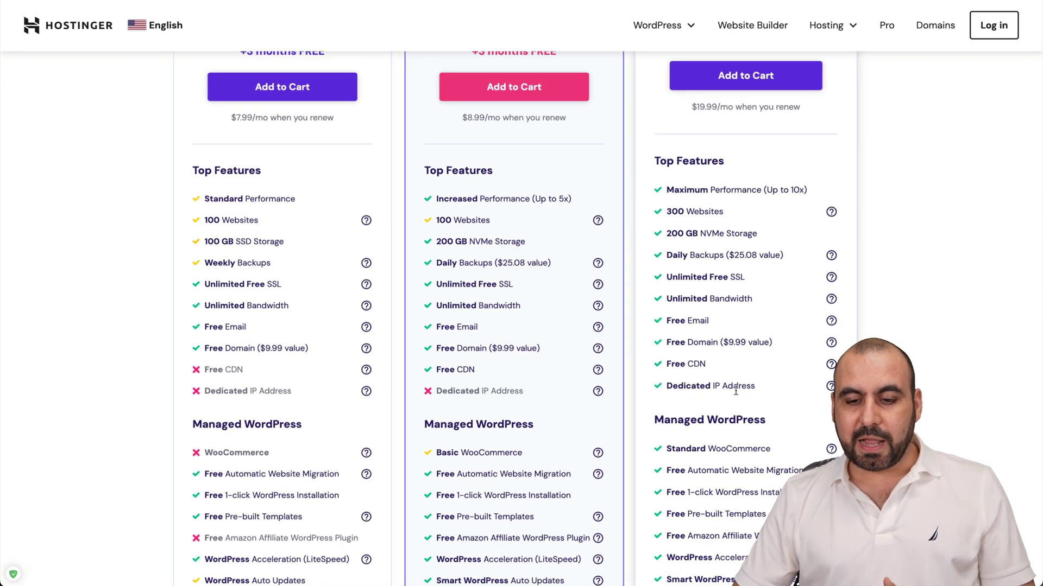
scroll(679, 396, up, 3)
scroll(757, 219, up, 1)
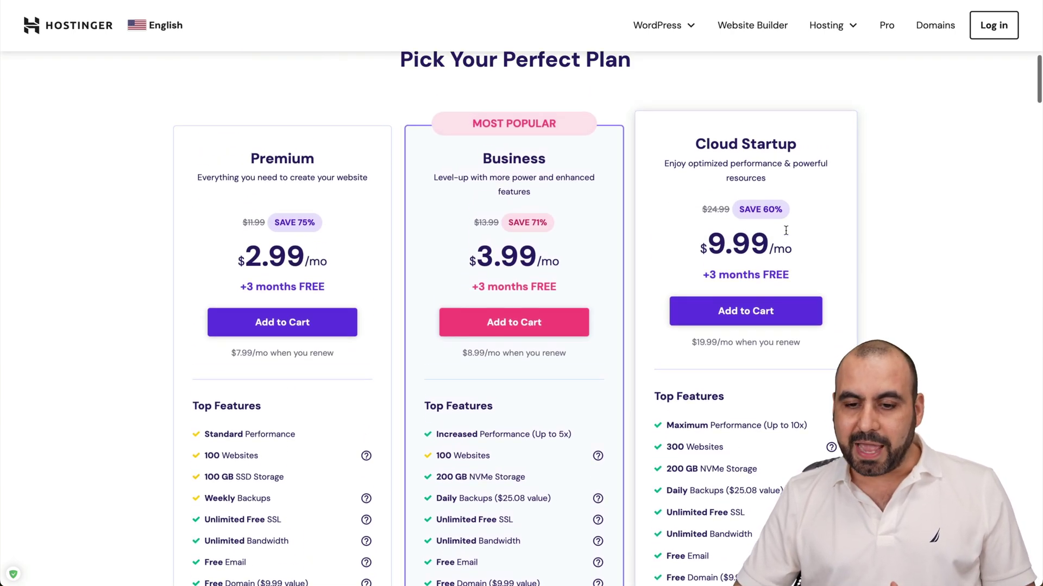
click(774, 314)
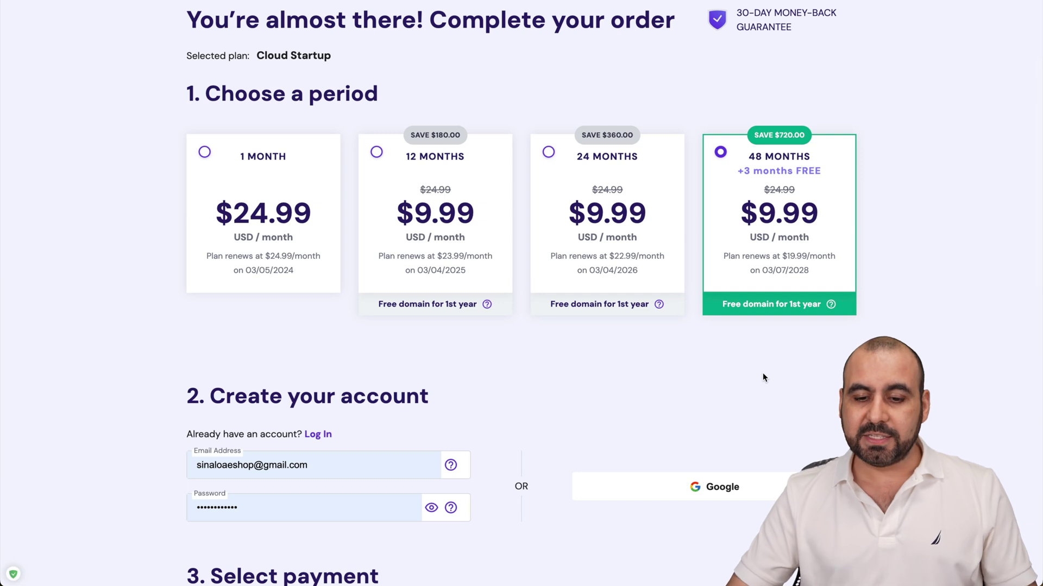
- Apply coupon SAASMASTER at checkout, bringing the Cloud Startup total to $431.57
scroll(762, 373, down, 14)
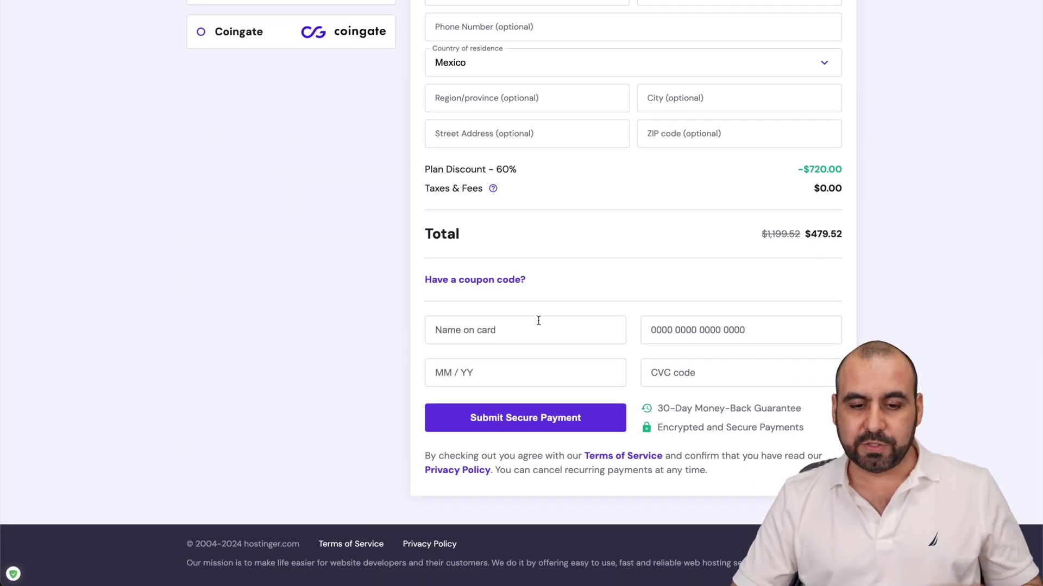
click(491, 280)
click(491, 308)
text(SAASMASTER)
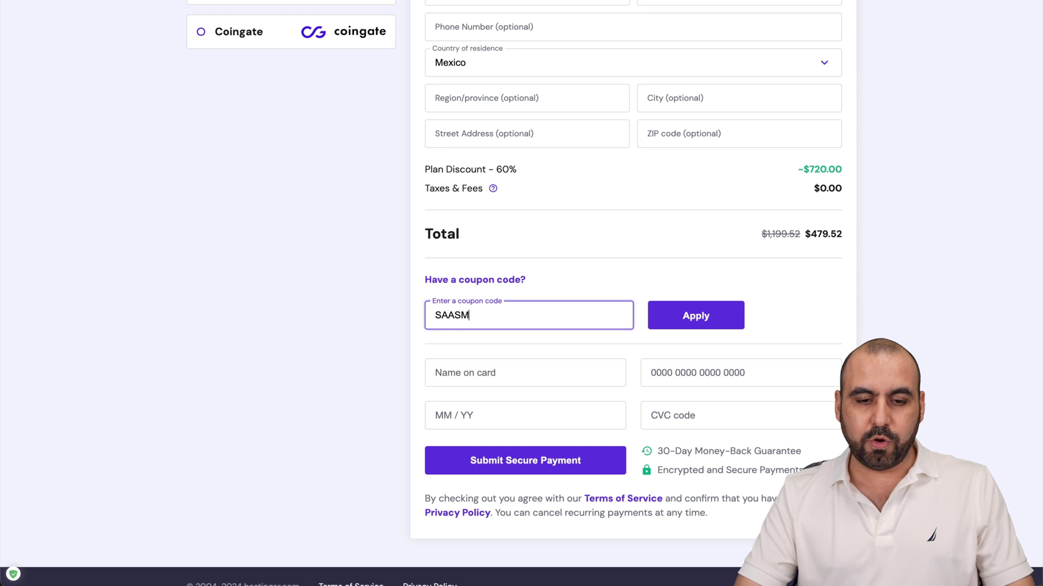
click(683, 323)
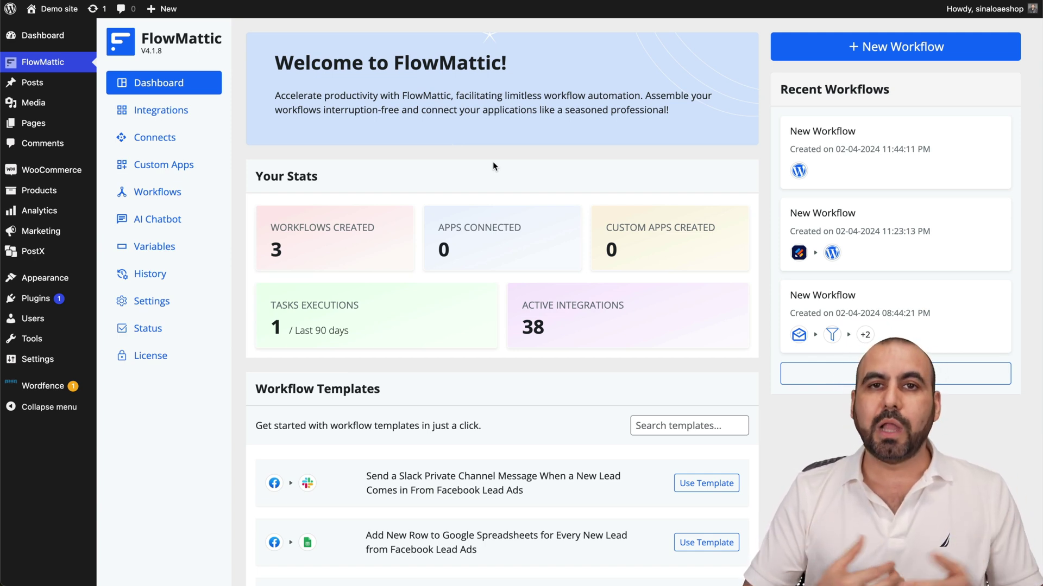
- Open FlowMattic's Integrations list and scroll through the installed integrations
click(183, 120)
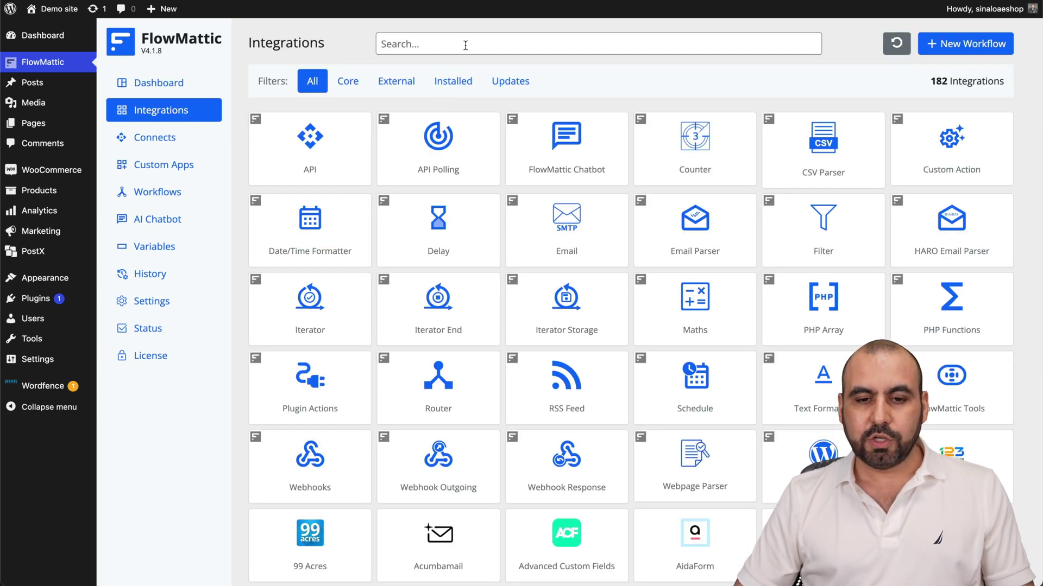
scroll(489, 186, down, 3)
scroll(489, 187, down, 2)
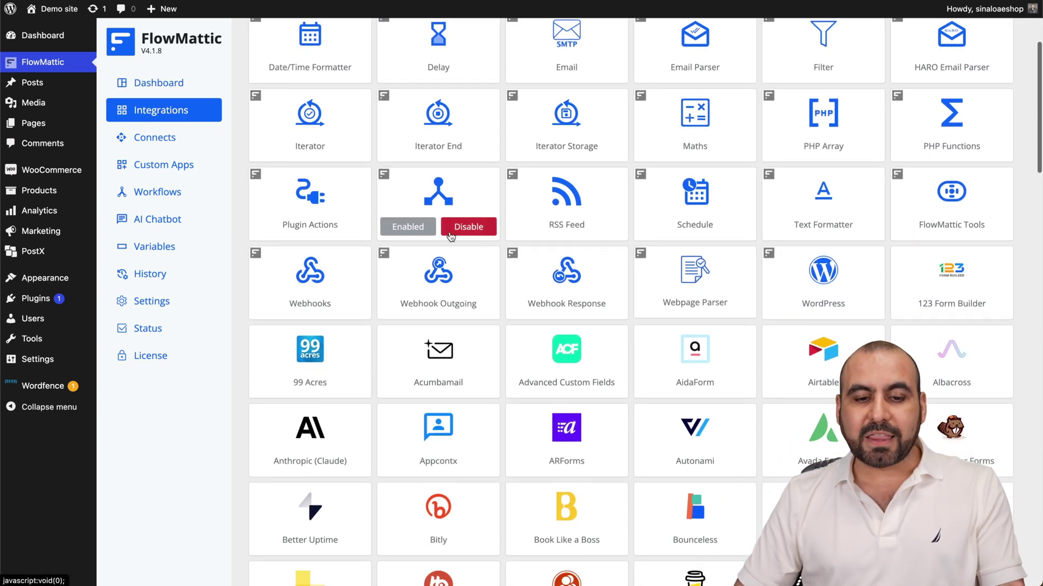
mouse_move(438, 386)
scroll(438, 386, down, 3)
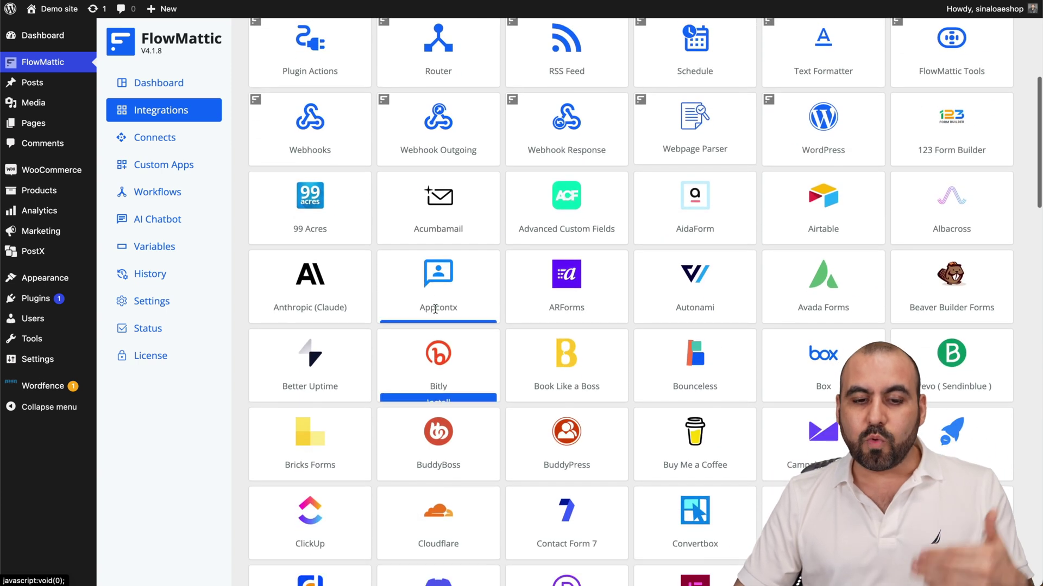
mouse_move(668, 280)
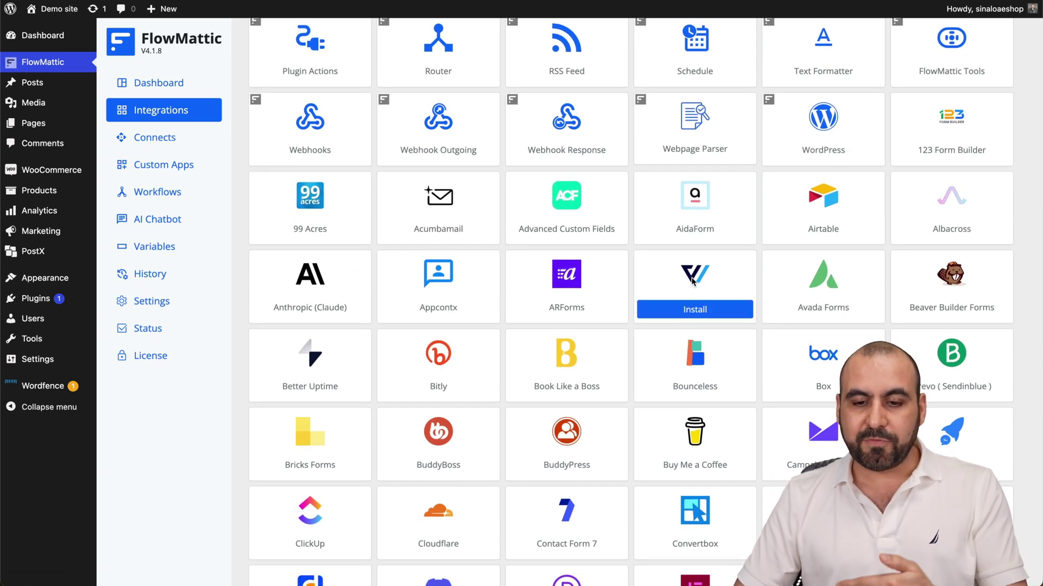
click(673, 314)
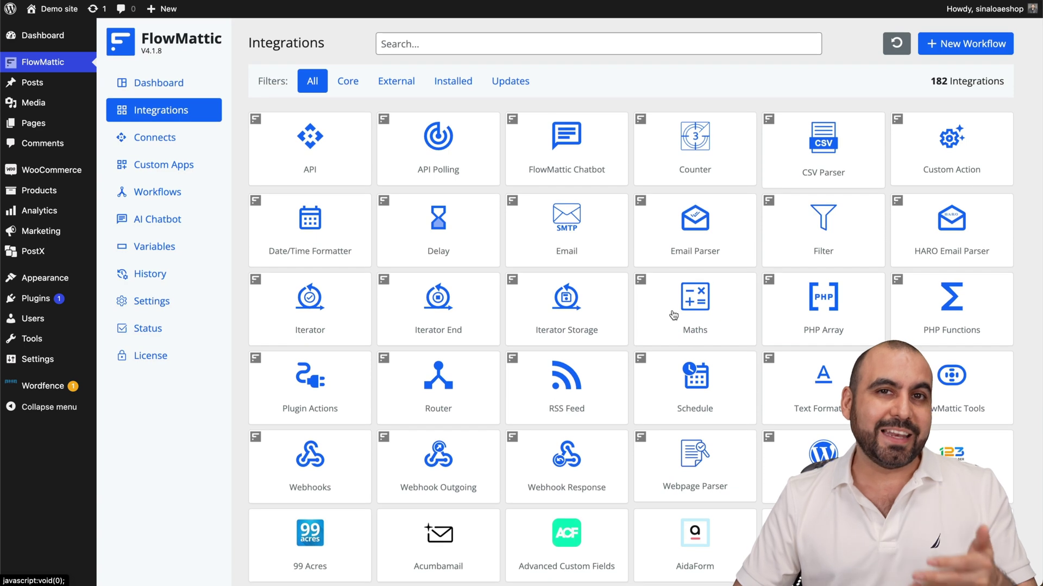
- Search integrations for 'woo' to confirm WooCommerce is installed, then go to Workflows
click(443, 43)
text(woo)
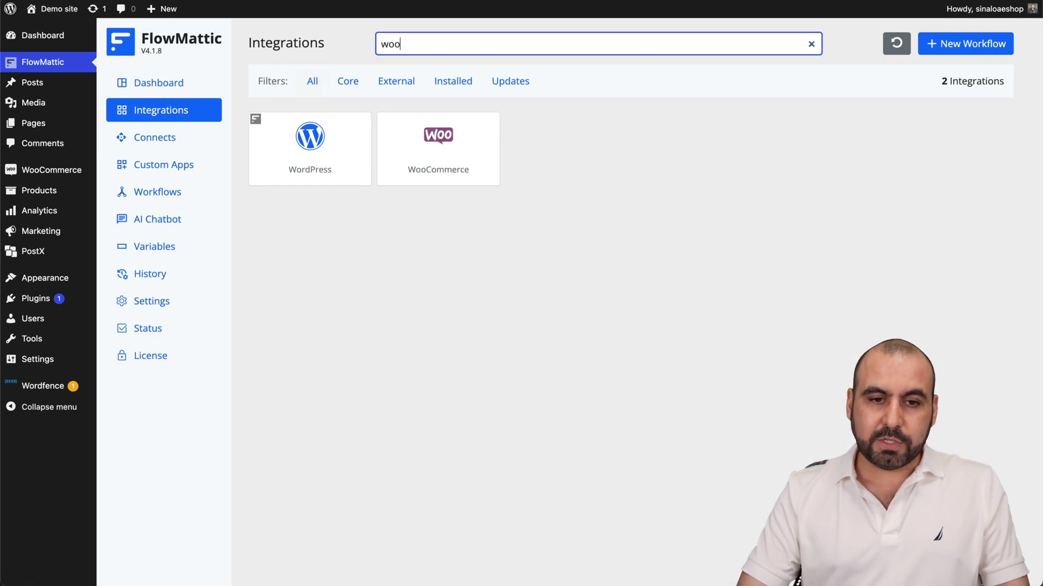
mouse_move(313, 143)
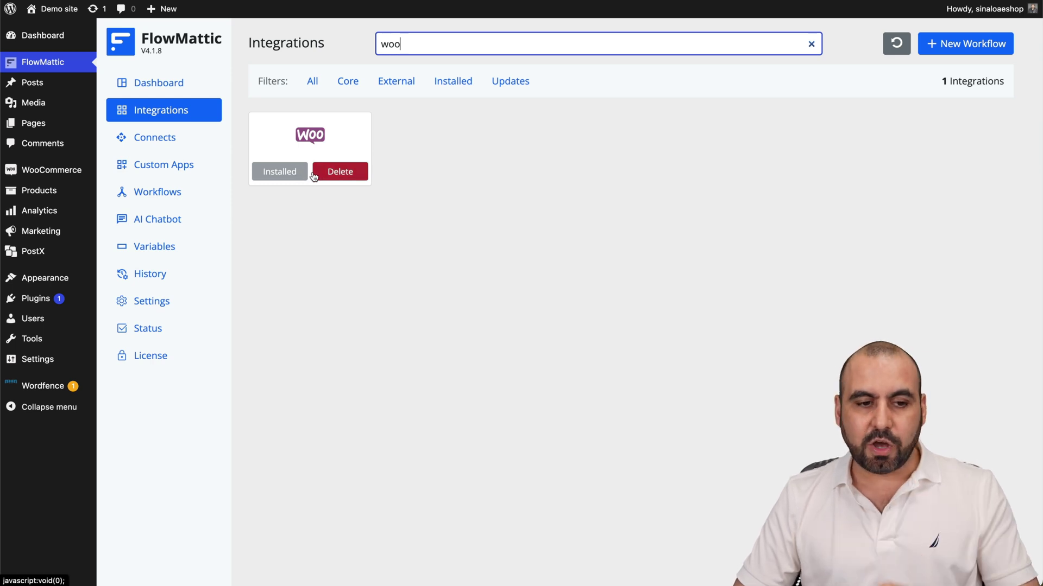
click(163, 192)
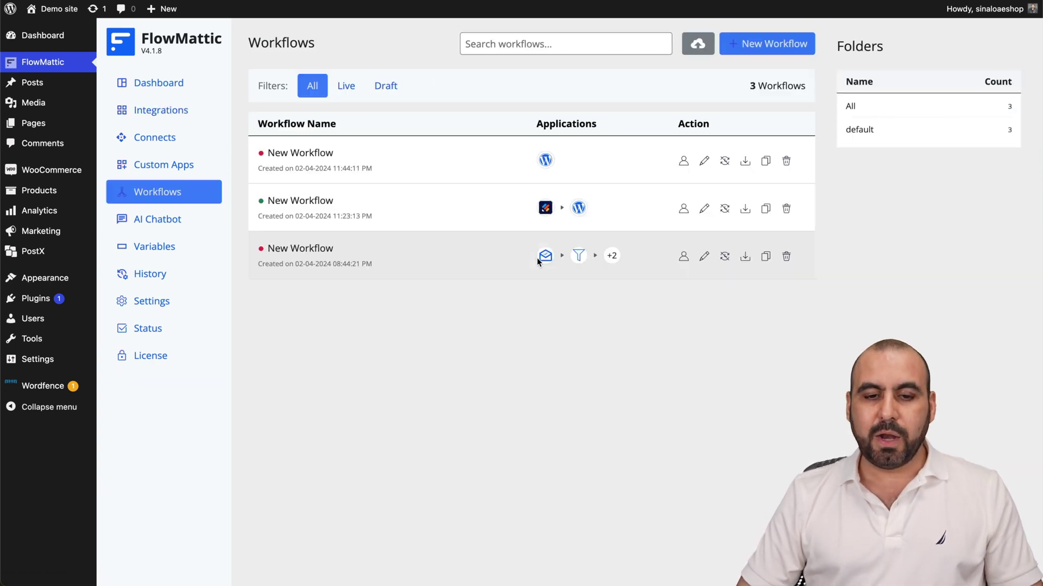
- Create a new workflow and scroll the trigger application list down to WooCommerce
click(769, 48)
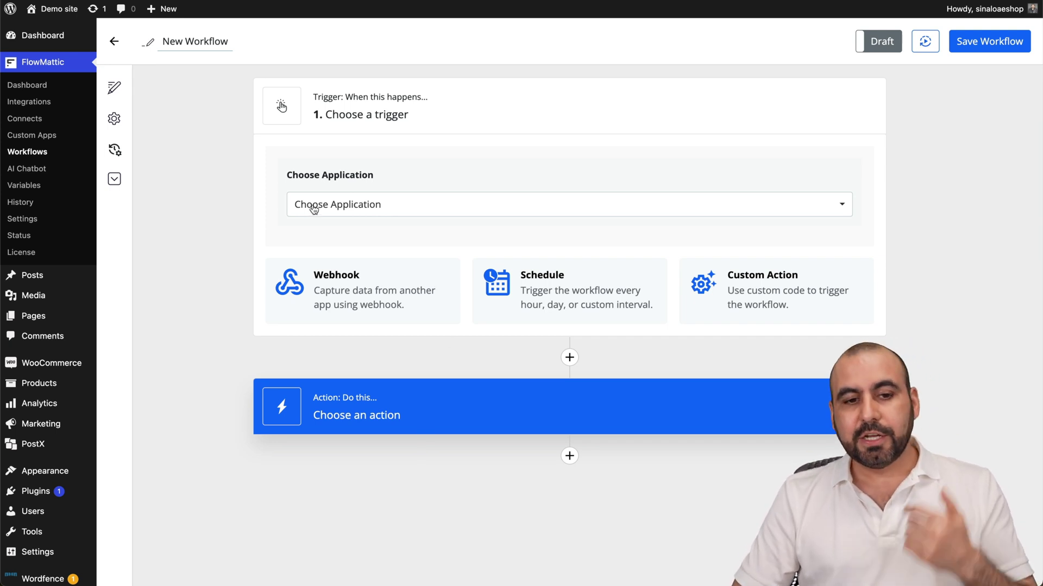
click(411, 201)
scroll(412, 354, down, 2)
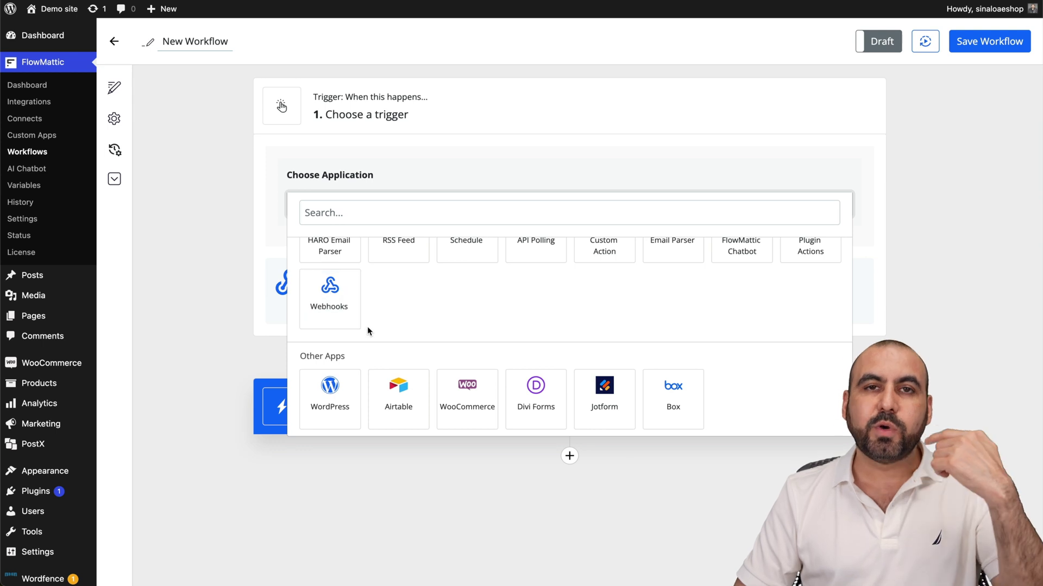
scroll(367, 327, down, 1)
- Set WooCommerce as the trigger app with the New Order Created event
click(467, 364)
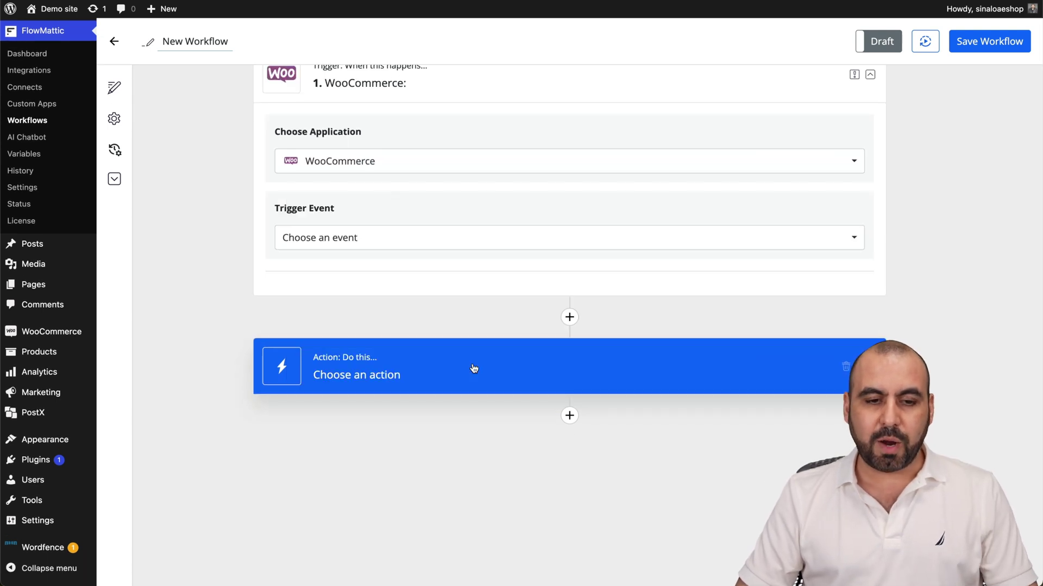
click(330, 241)
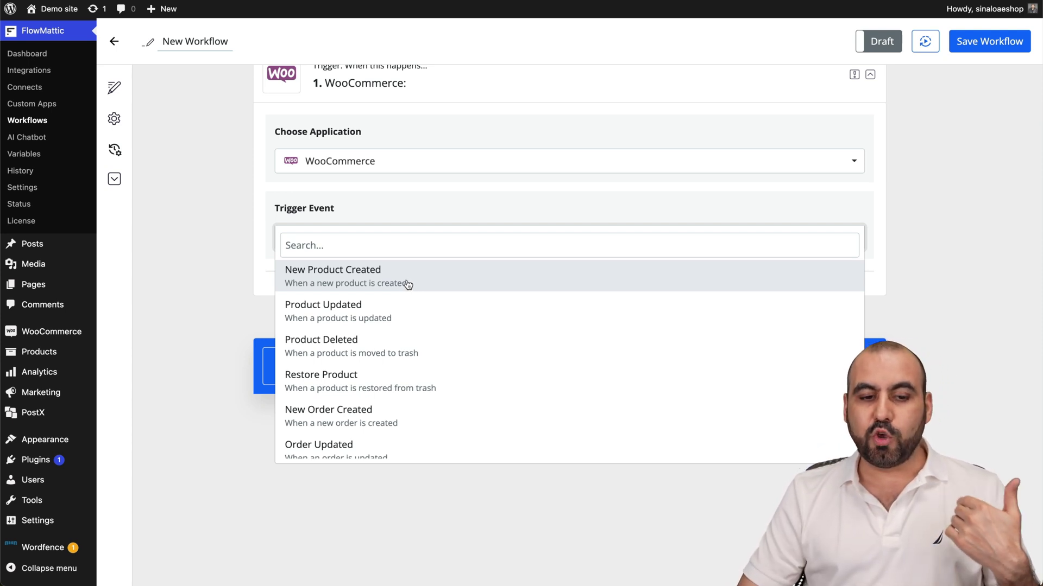
scroll(402, 321, down, 5)
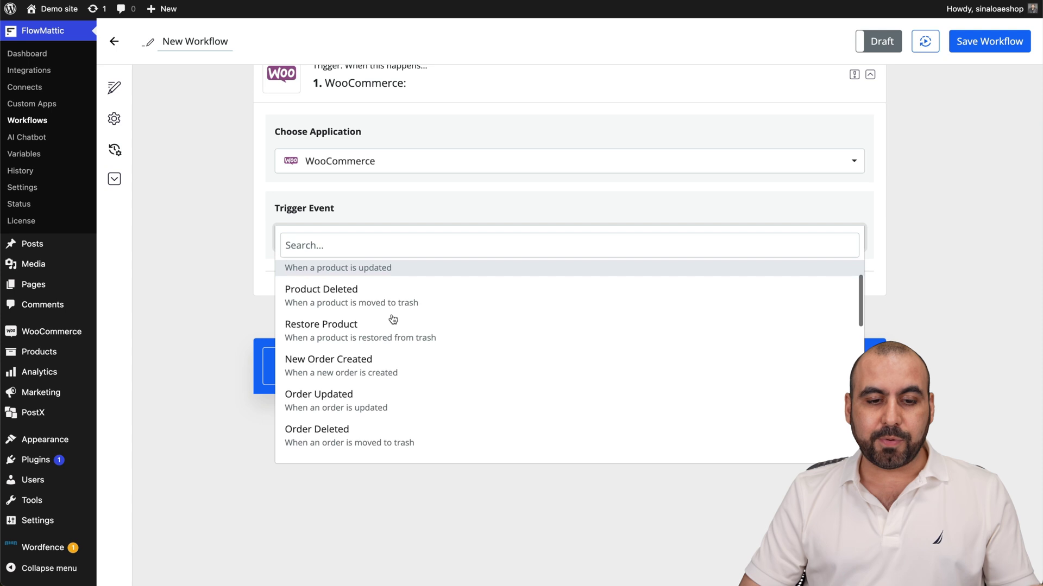
scroll(412, 326, down, 5)
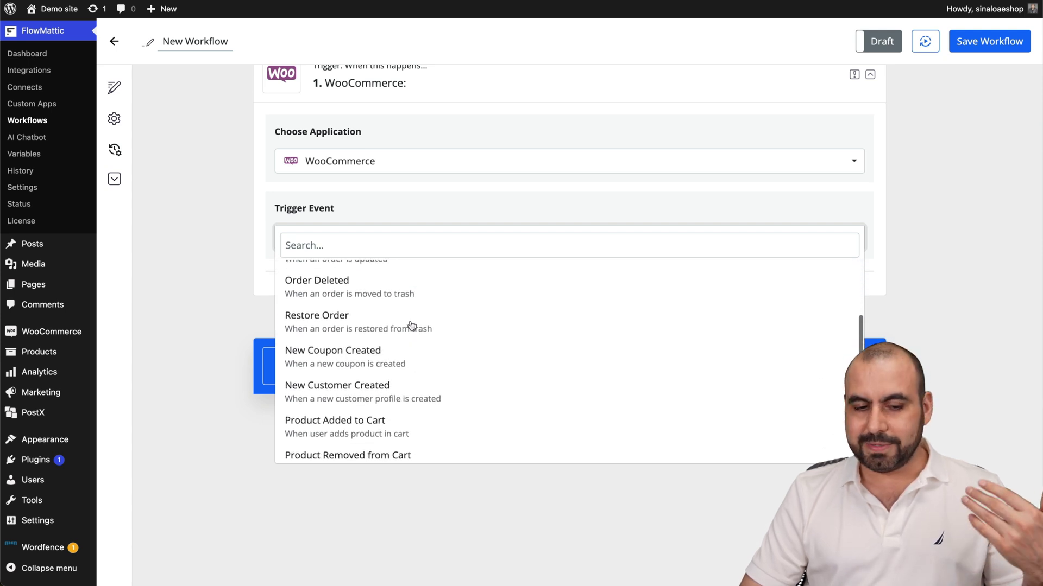
scroll(411, 325, down, 3)
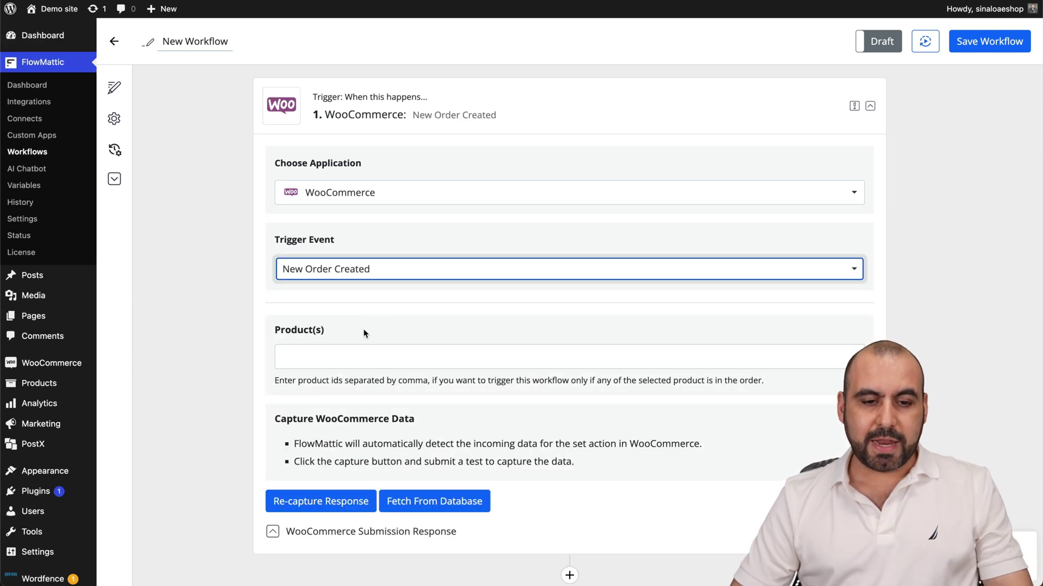
scroll(363, 331, down, 3)
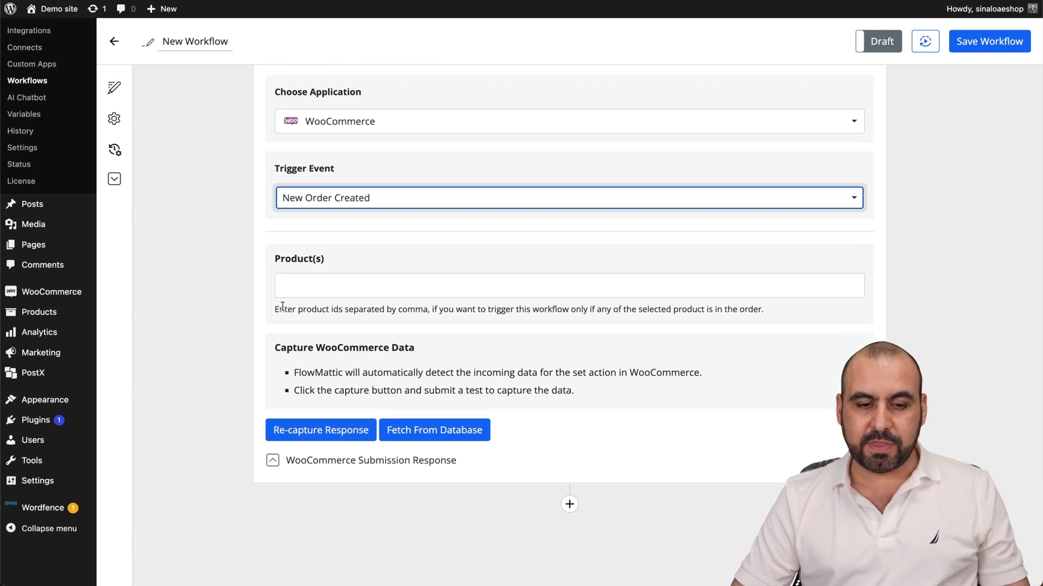
click(331, 311)
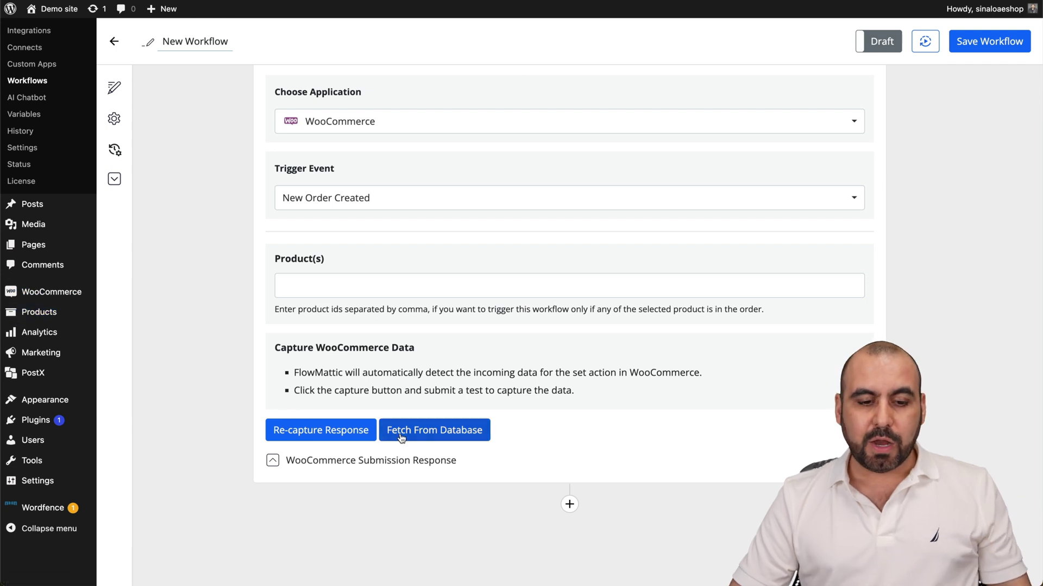
- Fetch a sample order from the database and add an empty action step below the trigger
click(430, 436)
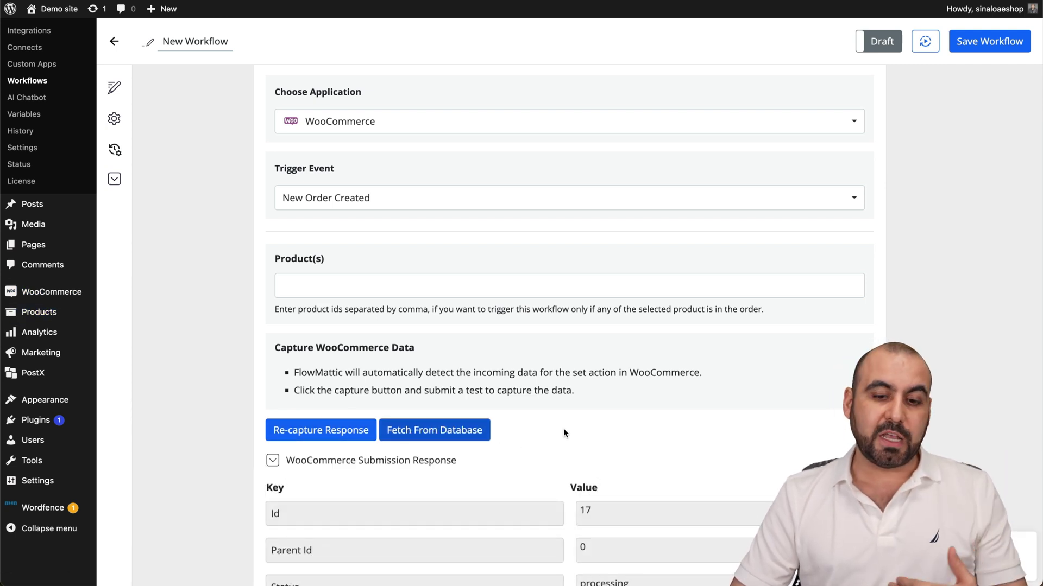
scroll(563, 429, down, 5)
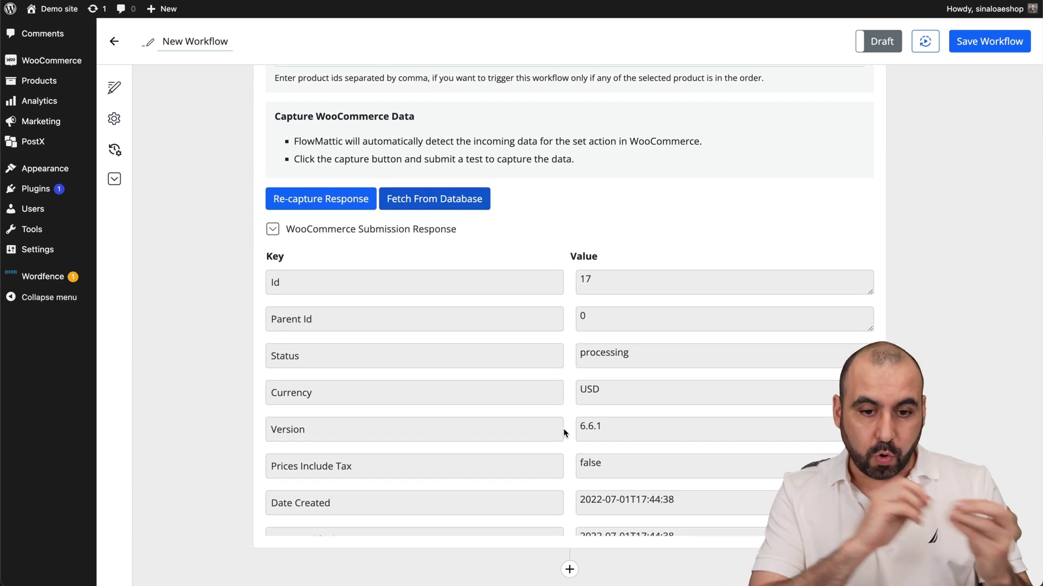
scroll(563, 428, down, 2)
scroll(562, 428, down, 10)
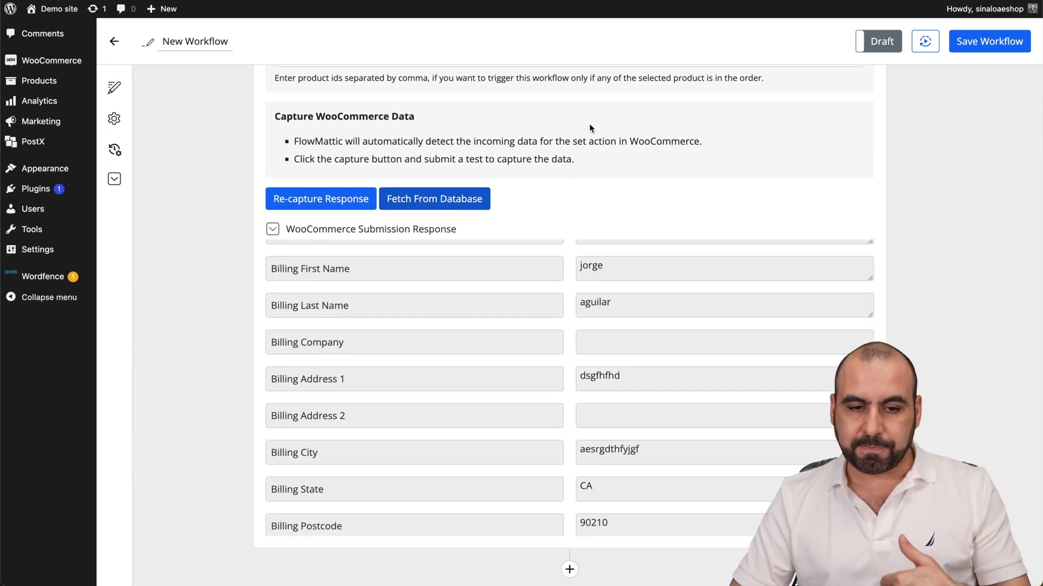
scroll(588, 126, down, 5)
click(569, 361)
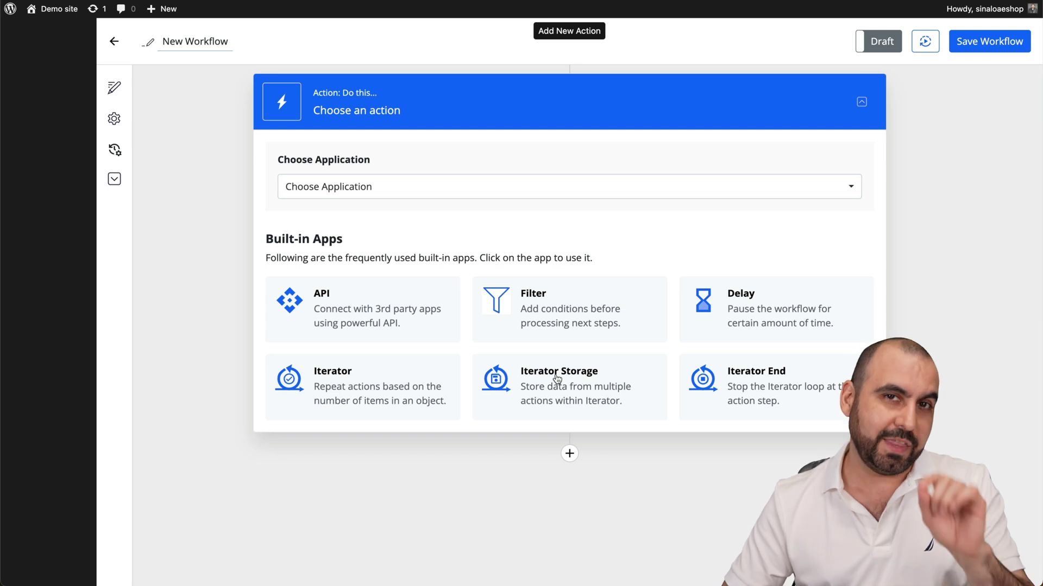
- Make the new step a Delay For action of 10 Minutes
scroll(521, 359, up, 1)
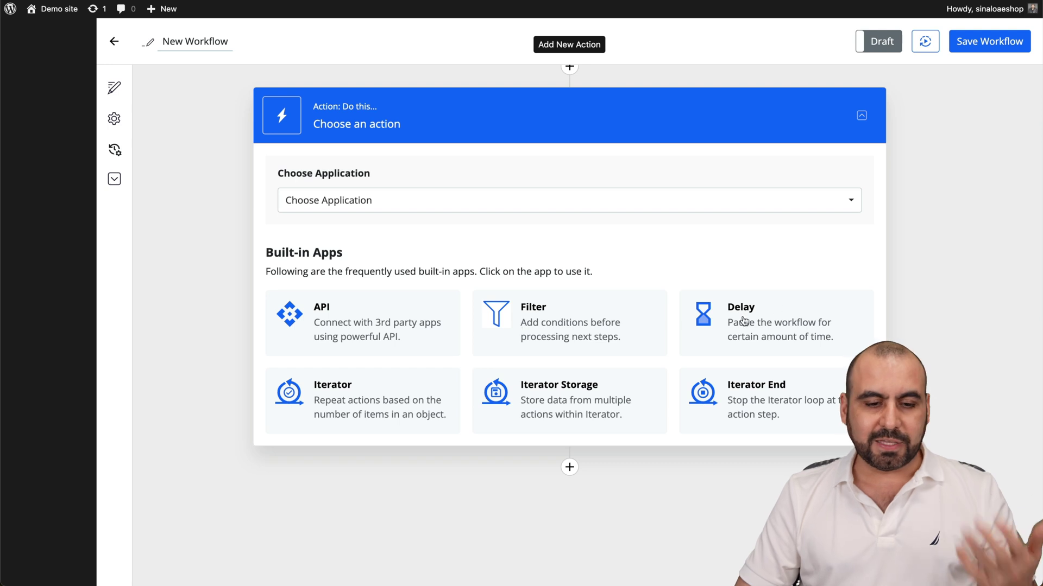
click(771, 321)
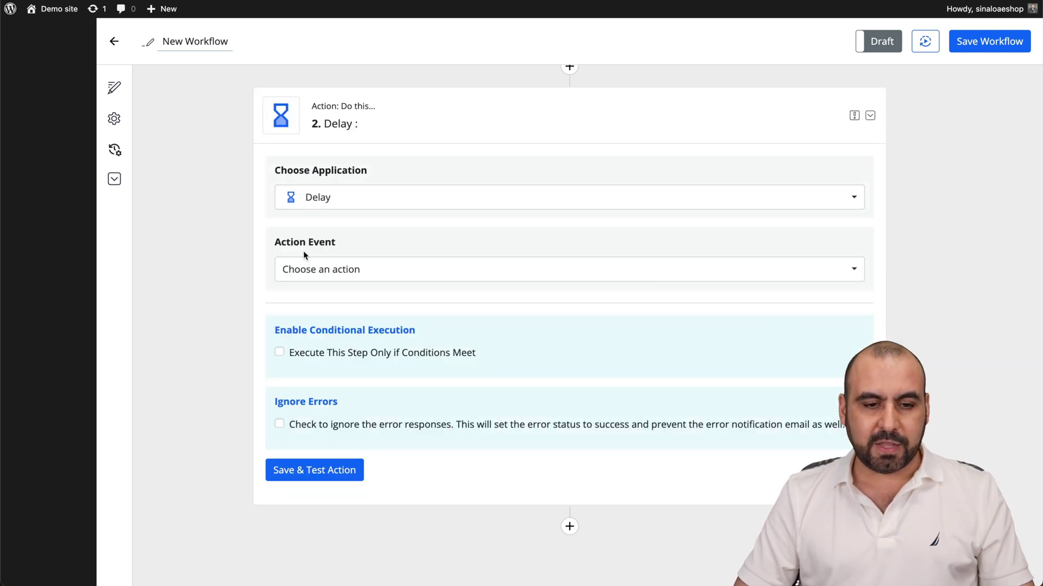
click(348, 271)
click(353, 311)
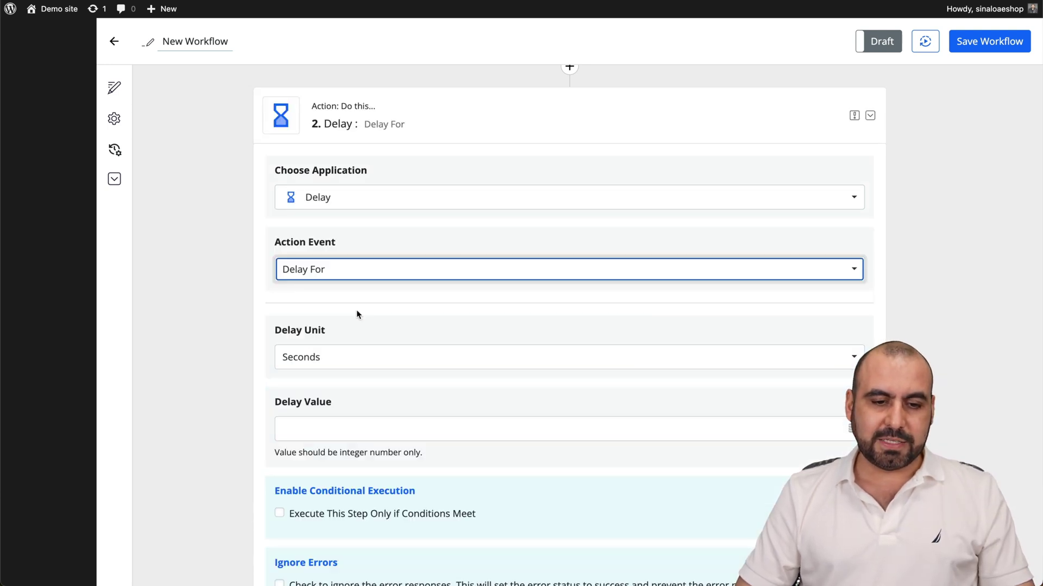
click(355, 360)
click(326, 380)
click(333, 426)
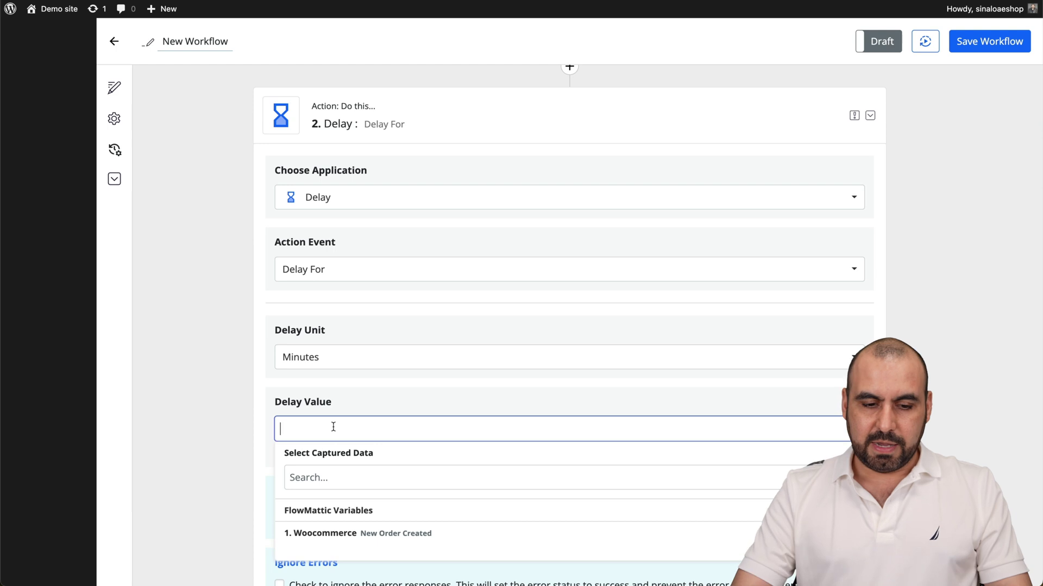
text(10)
click(239, 411)
- Save and test the delay step, then add another empty action below it
scroll(239, 410, down, 3)
click(327, 458)
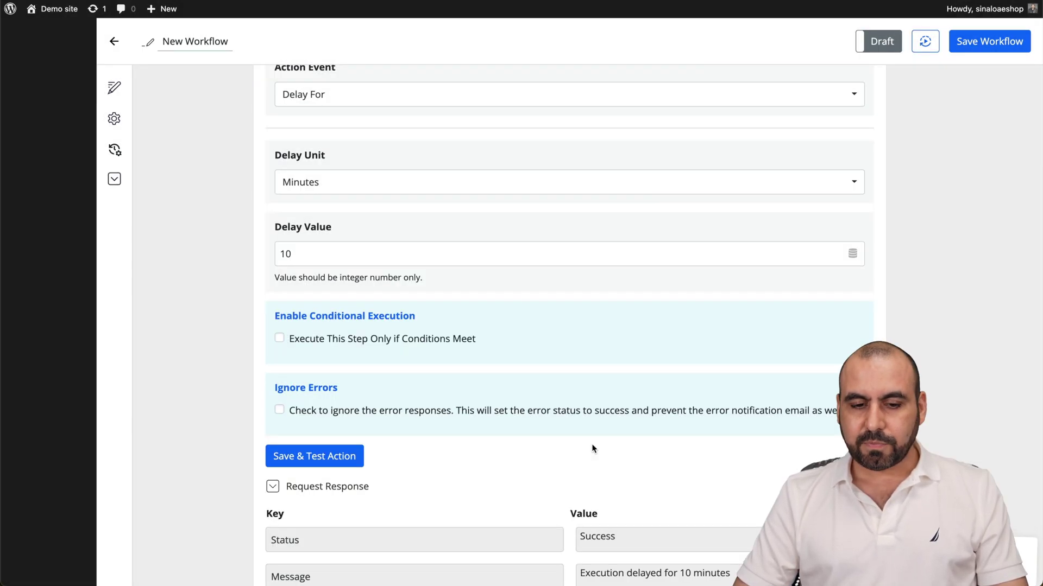
scroll(584, 429, down, 5)
scroll(568, 358, up, 1)
click(568, 358)
- Search the apps for 'emai' and make the third step an Email action
scroll(572, 363, down, 2)
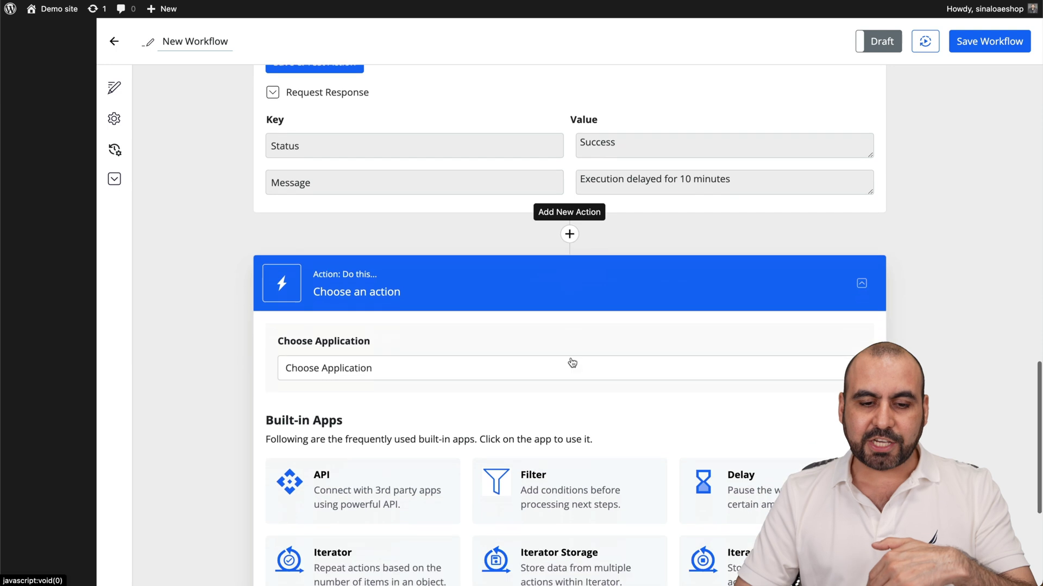
scroll(572, 363, down, 5)
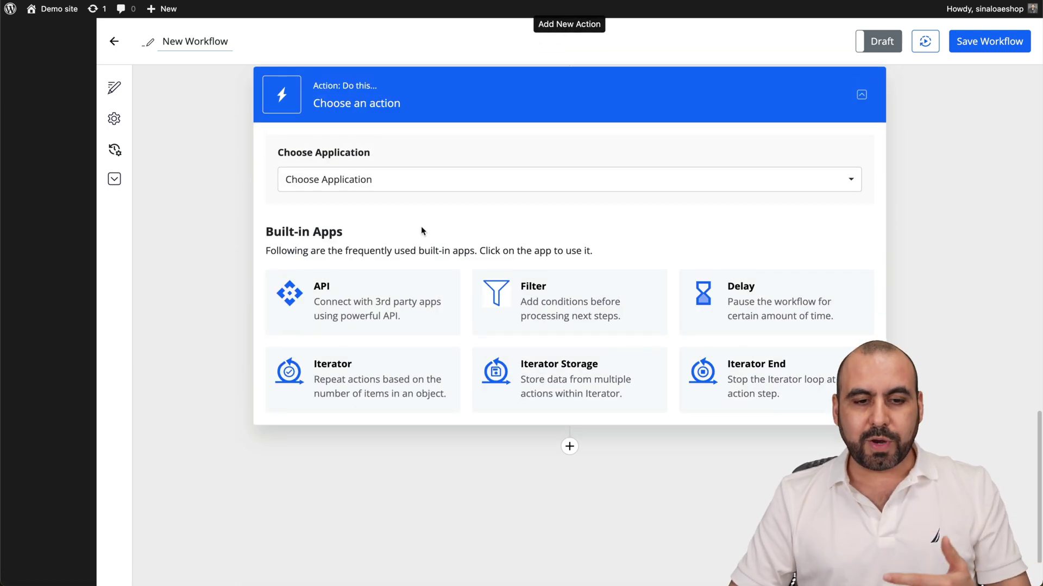
click(386, 189)
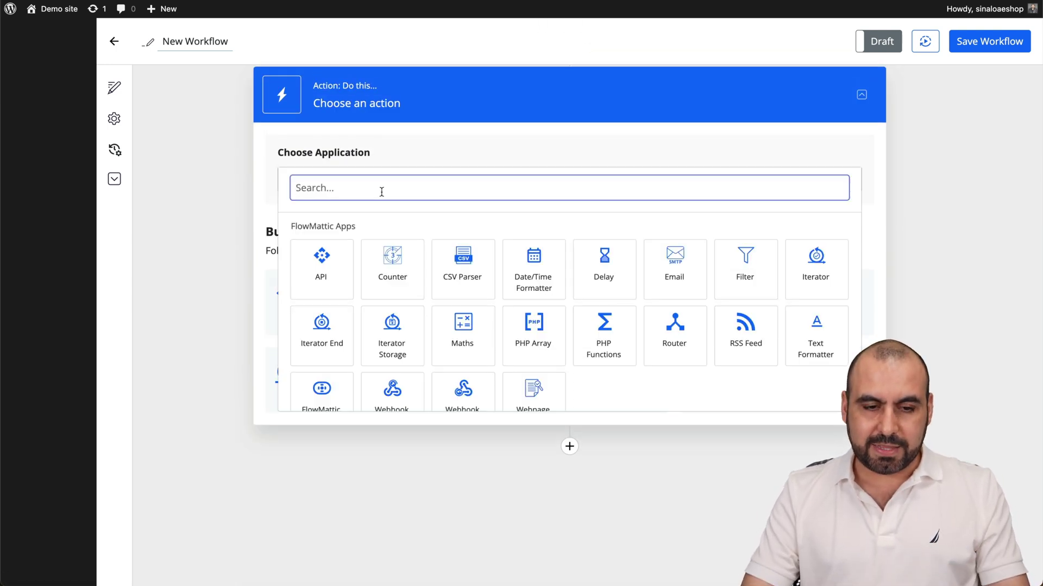
text(email)
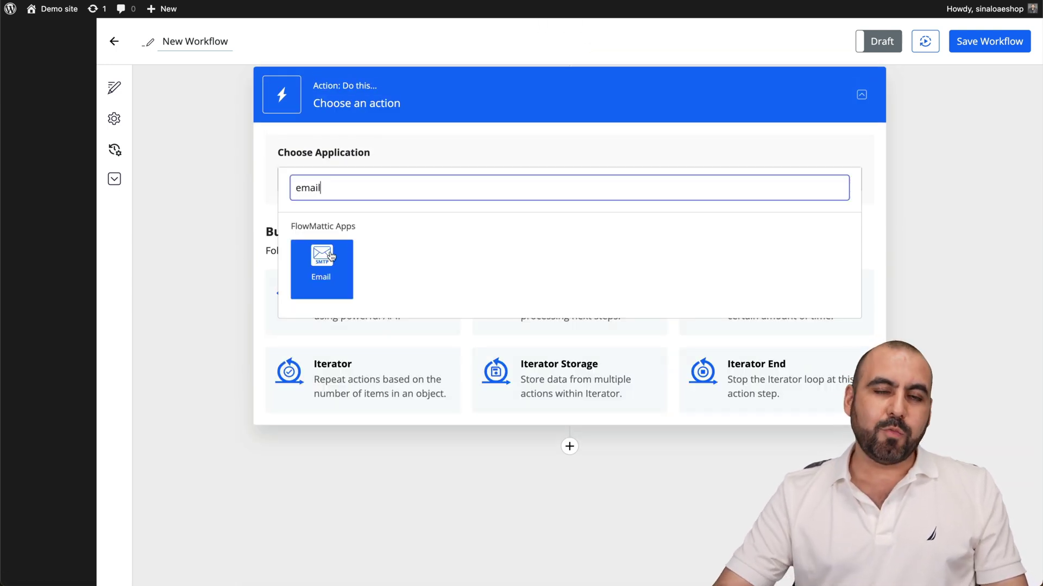
click(331, 257)
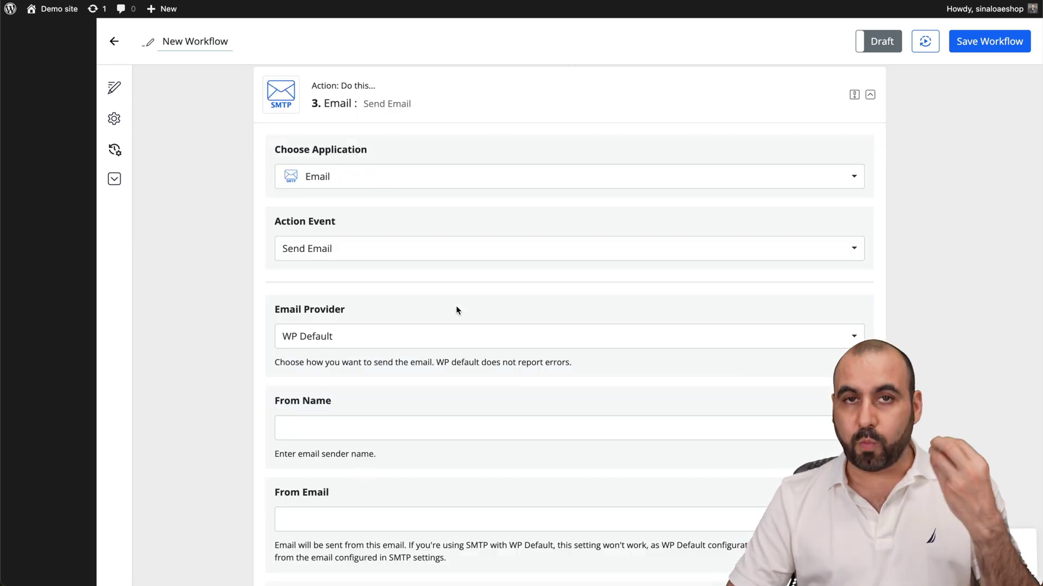
- Set the email provider to WP Default after briefly trying Custom SMTP, and review the email form
scroll(456, 309, down, 2)
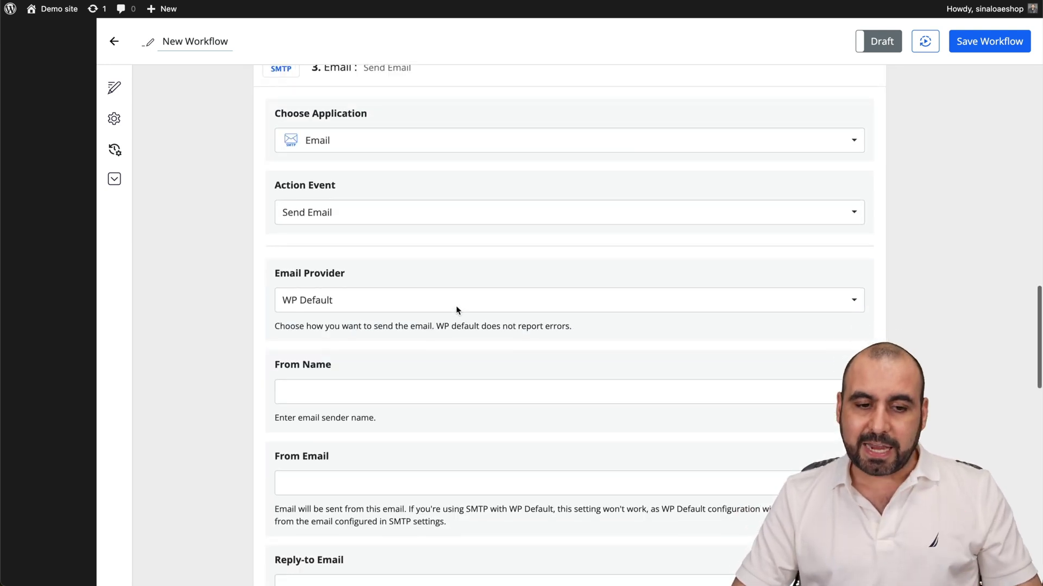
click(361, 277)
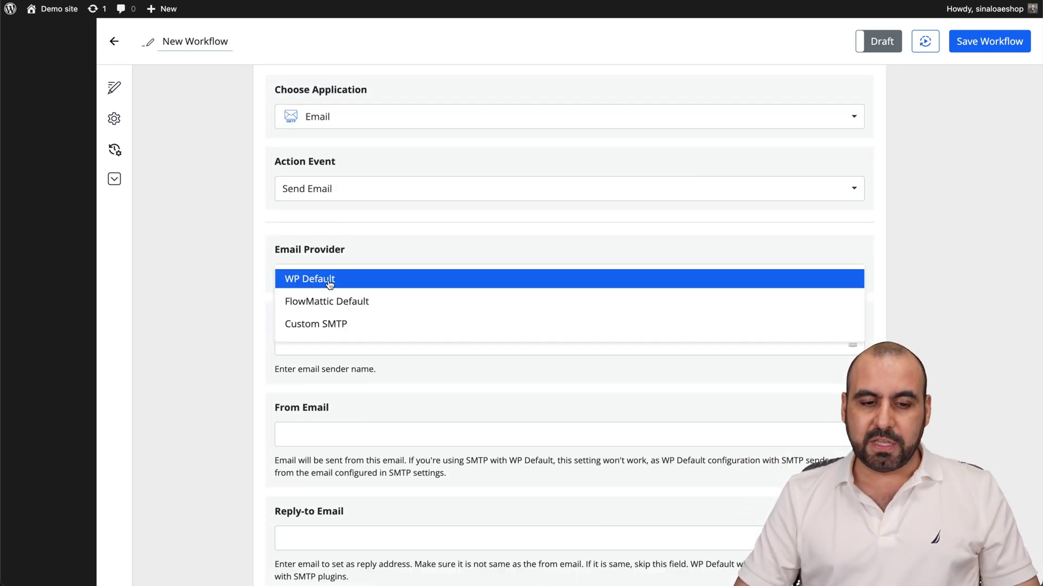
click(329, 320)
scroll(251, 300, down, 4)
scroll(337, 237, up, 3)
click(337, 223)
click(320, 225)
scroll(377, 288, down, 5)
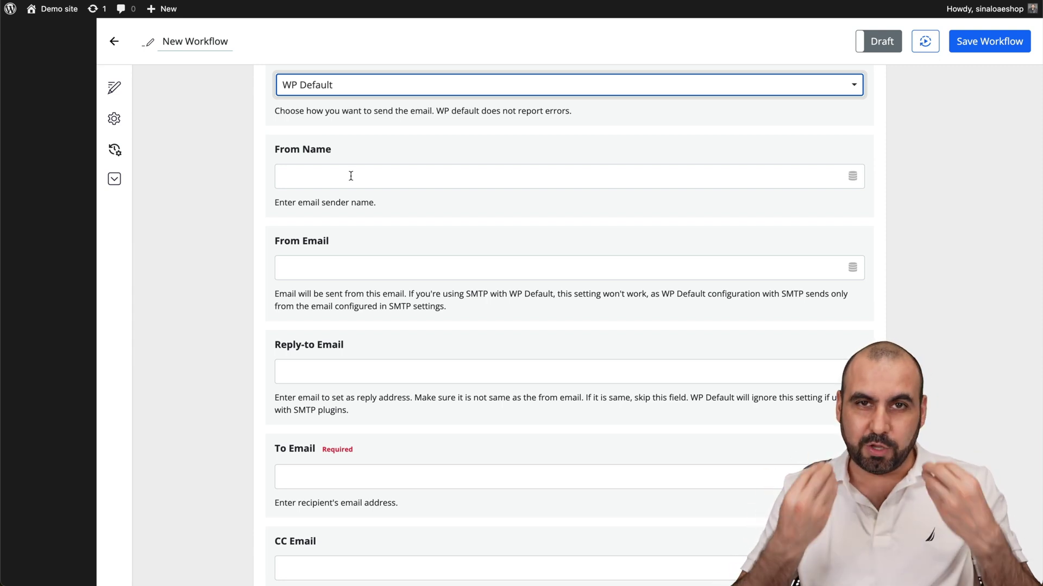
scroll(342, 261, down, 5)
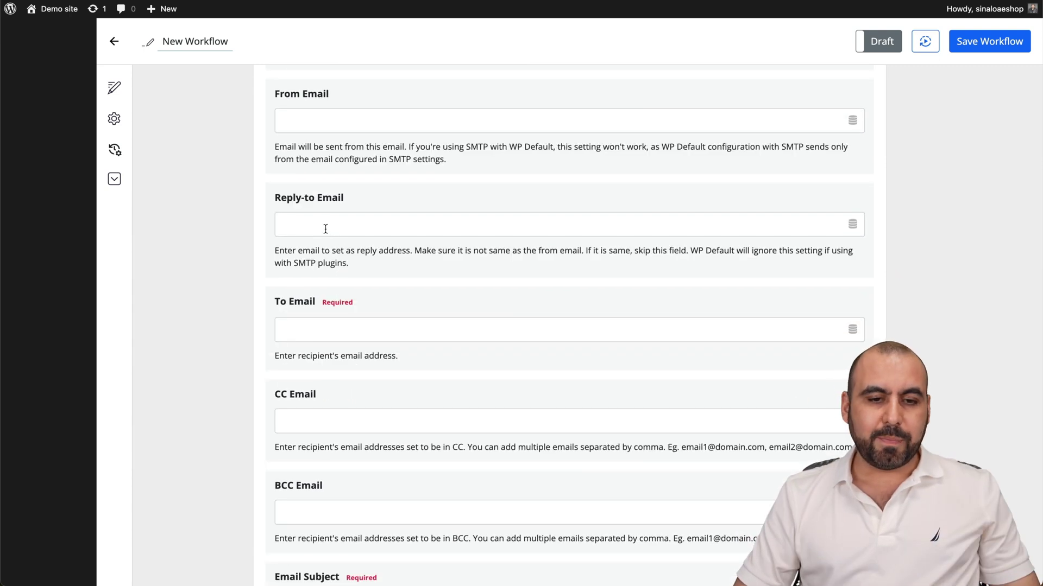
scroll(344, 226, down, 4)
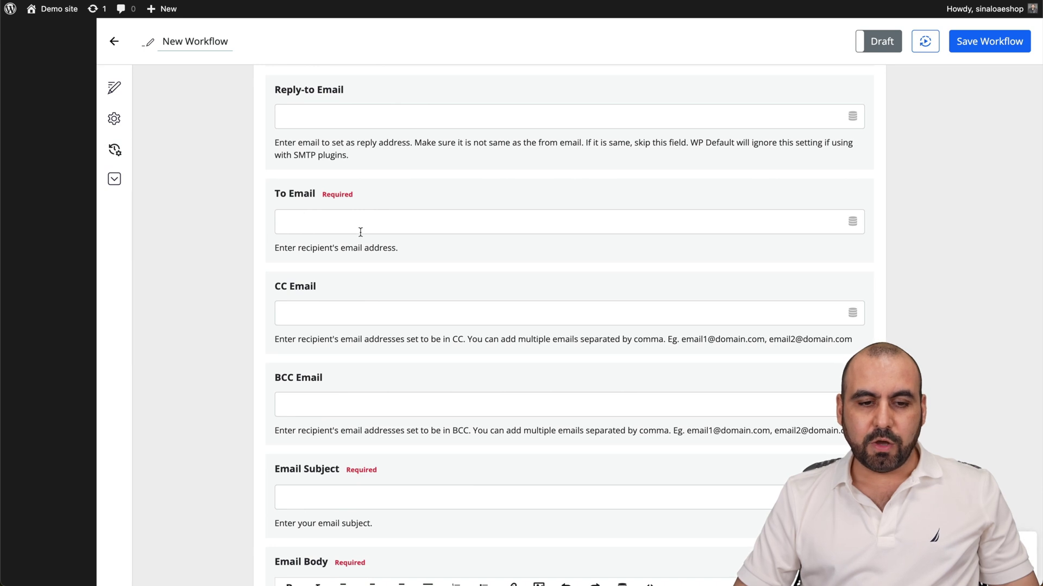
click(362, 226)
click(368, 326)
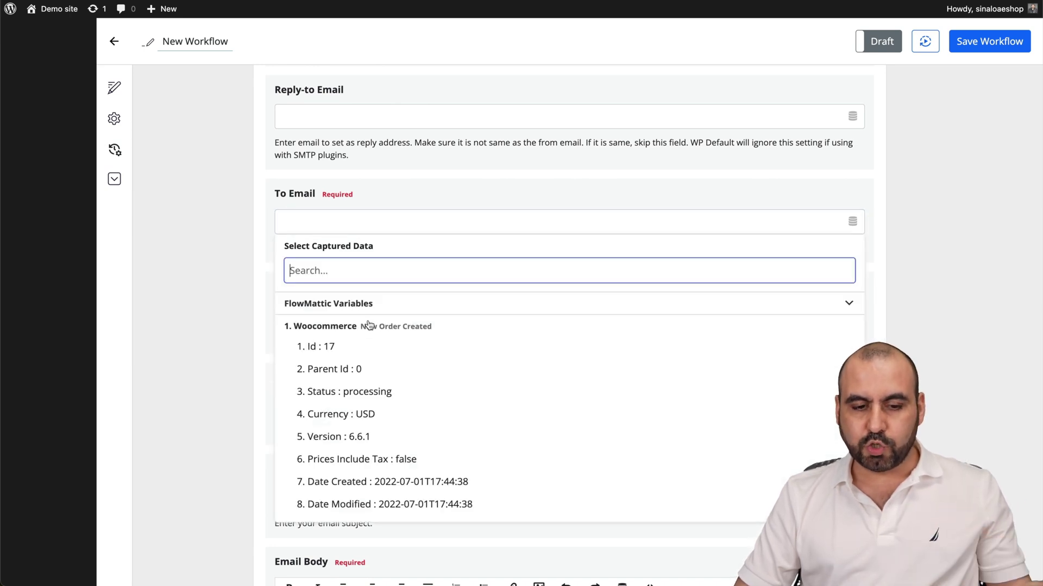
scroll(403, 442, down, 6)
scroll(403, 443, down, 6)
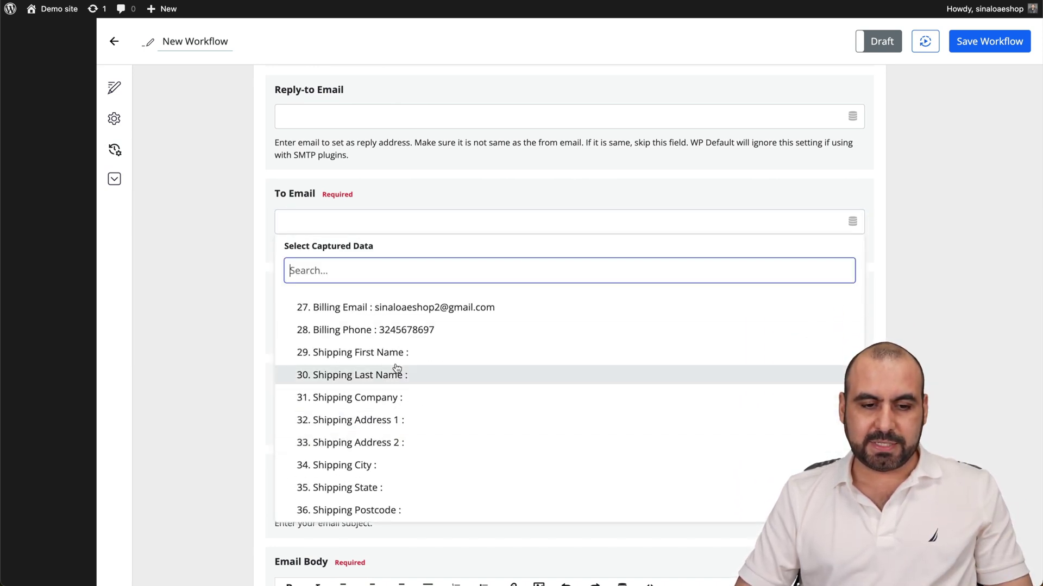
click(384, 305)
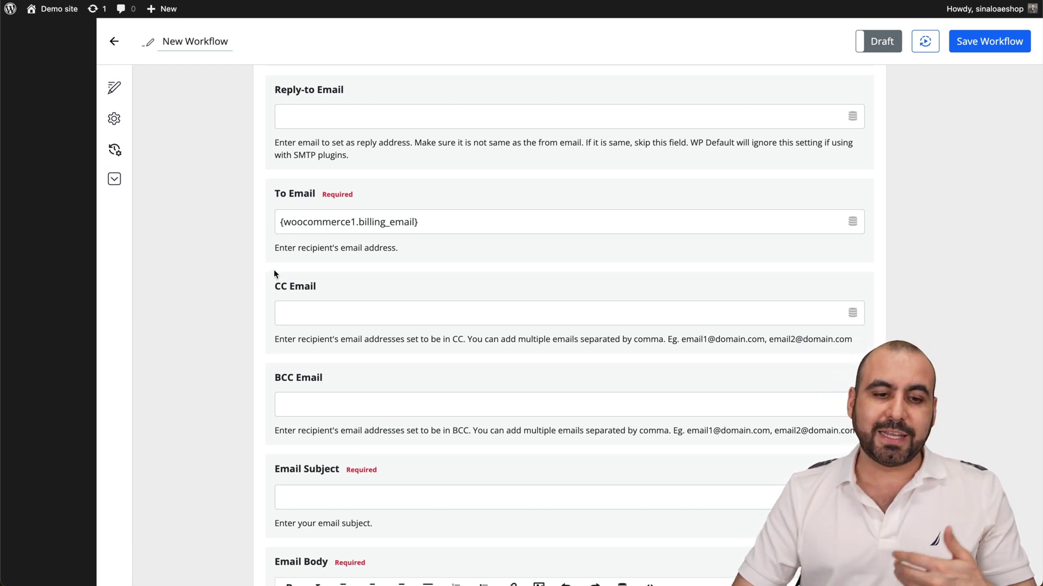
scroll(487, 275, down, 5)
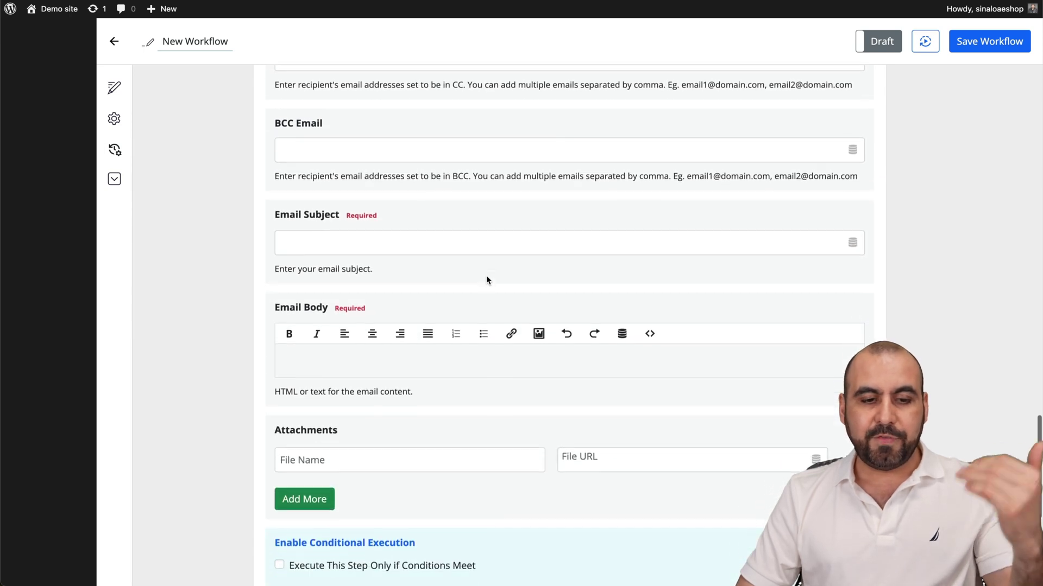
click(385, 236)
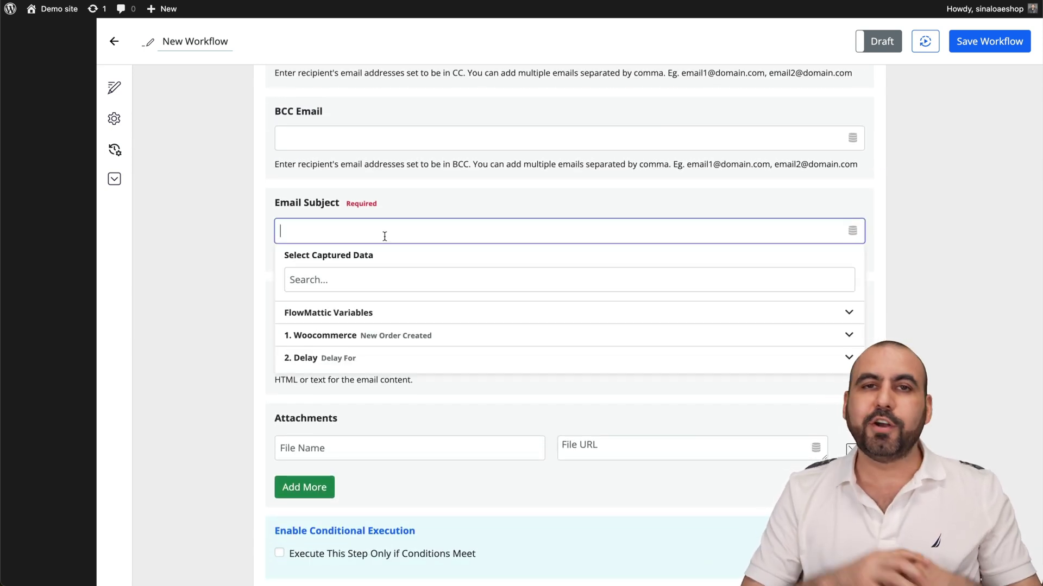
click(239, 234)
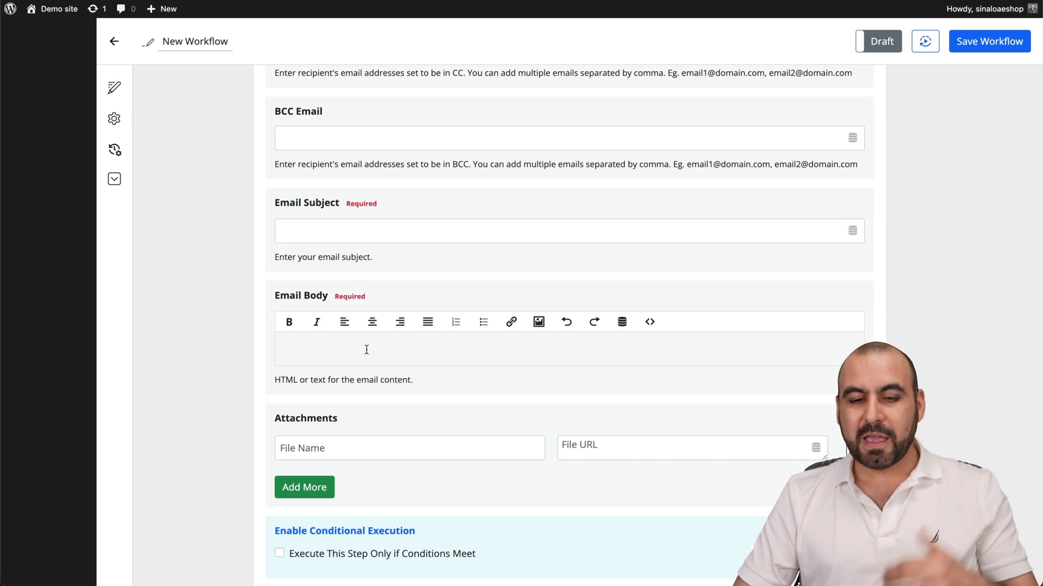
scroll(367, 350, down, 5)
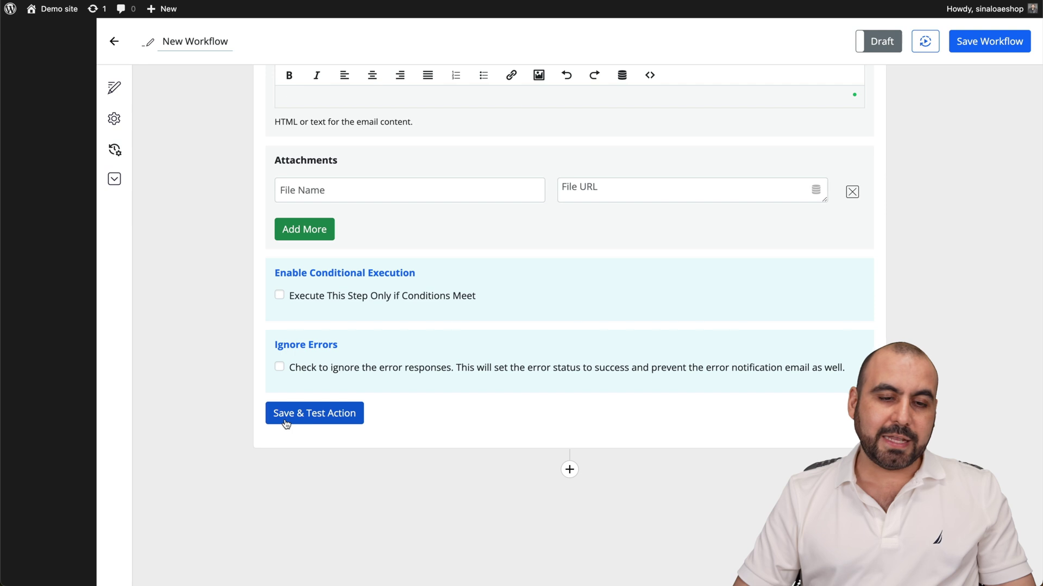
scroll(525, 430, up, 20)
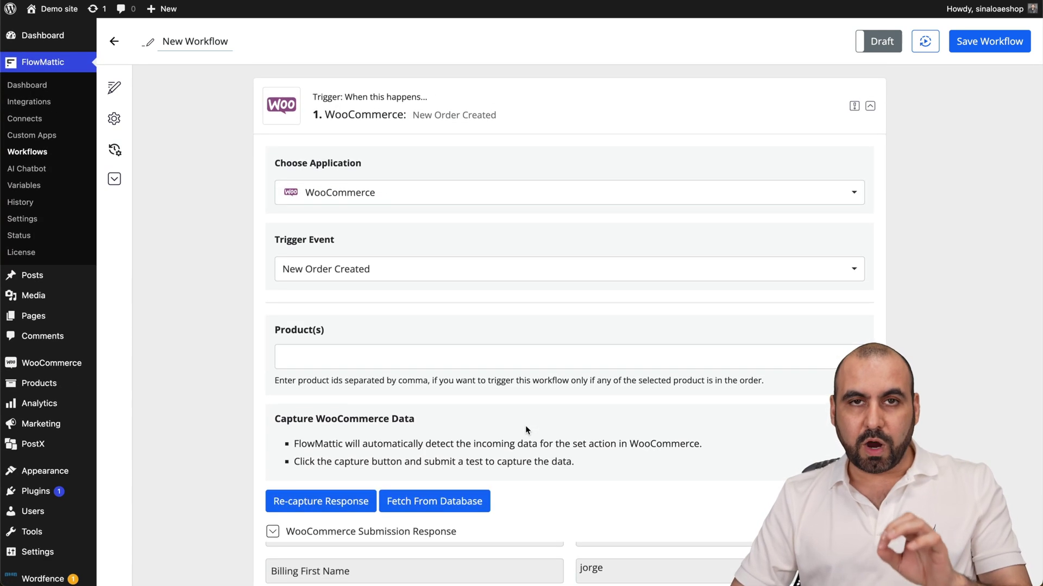
scroll(526, 425, down, 1)
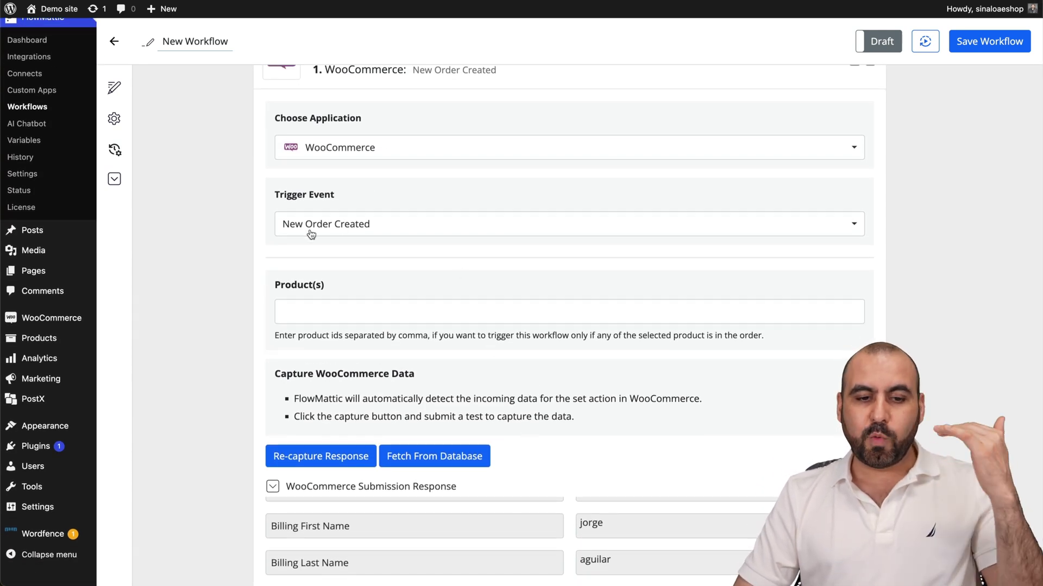
scroll(422, 237, down, 14)
scroll(421, 241, down, 16)
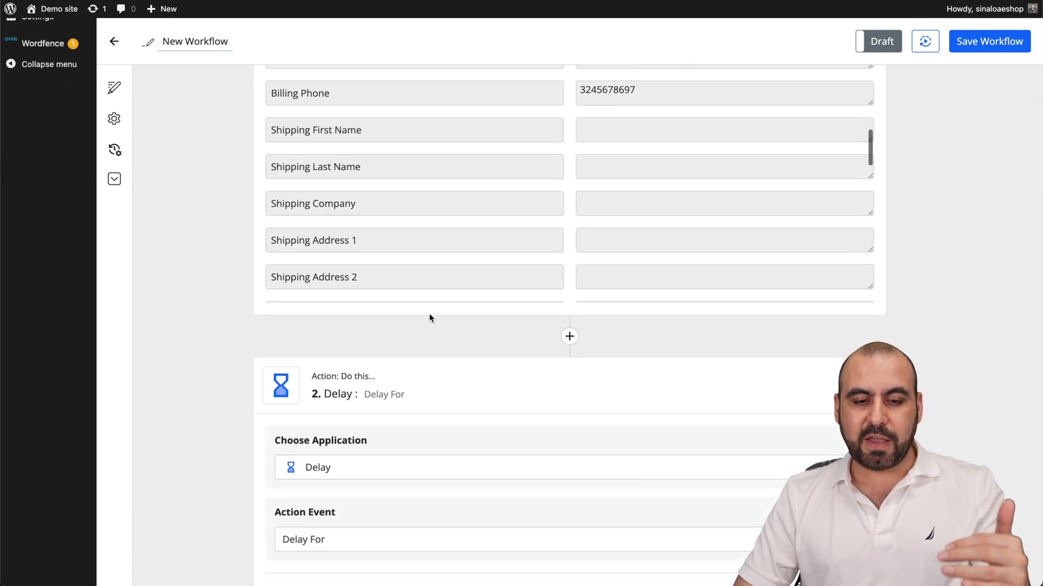
scroll(438, 329, down, 4)
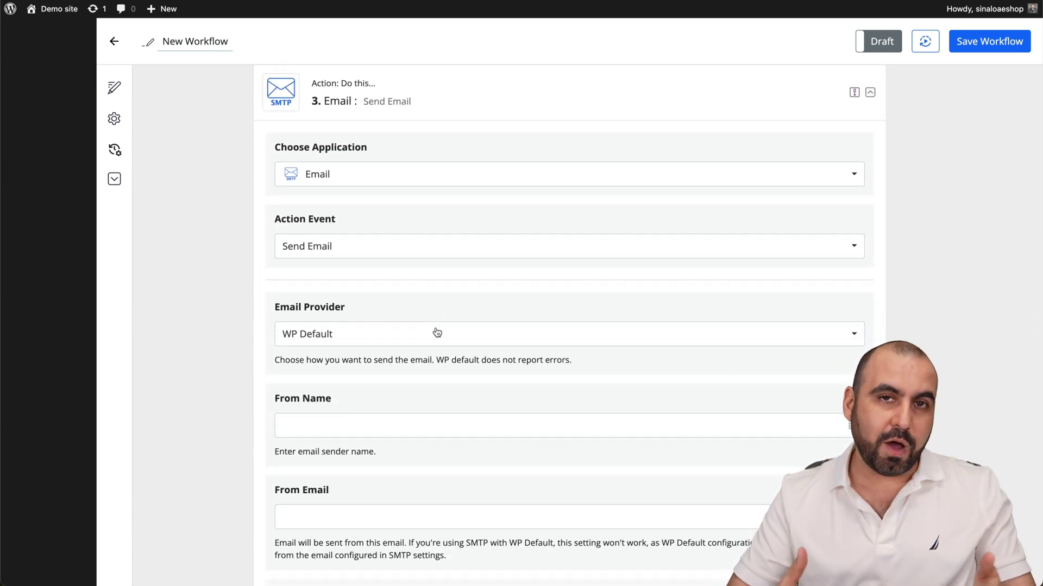
scroll(437, 333, up, 20)
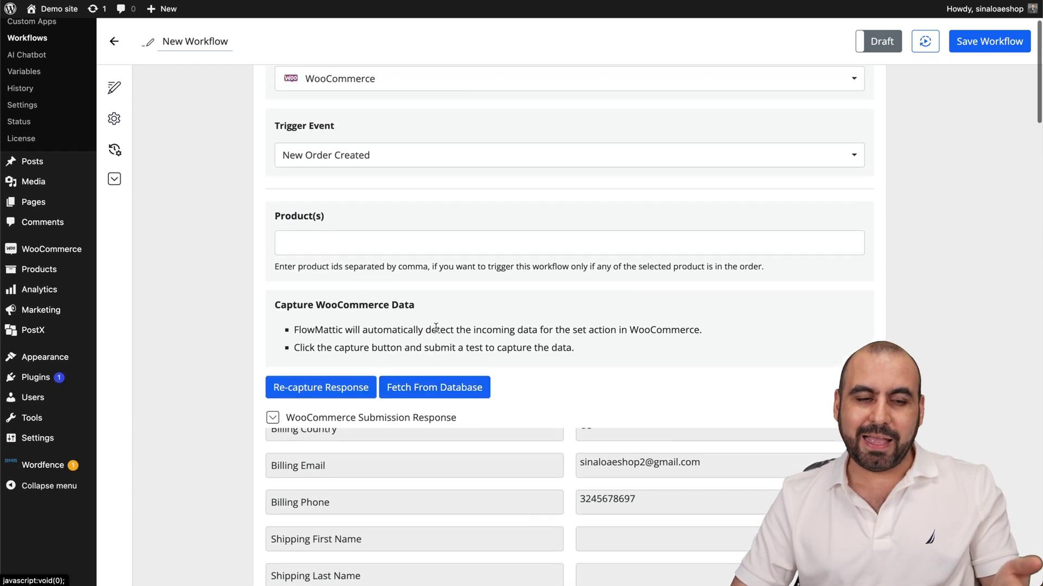
scroll(437, 332, up, 3)
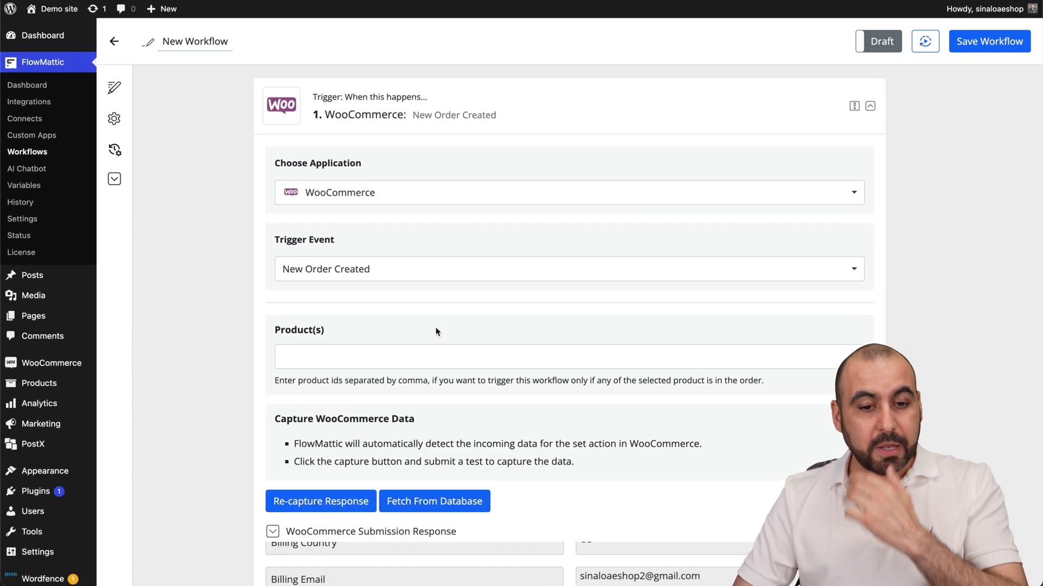
click(391, 270)
scroll(423, 357, down, 5)
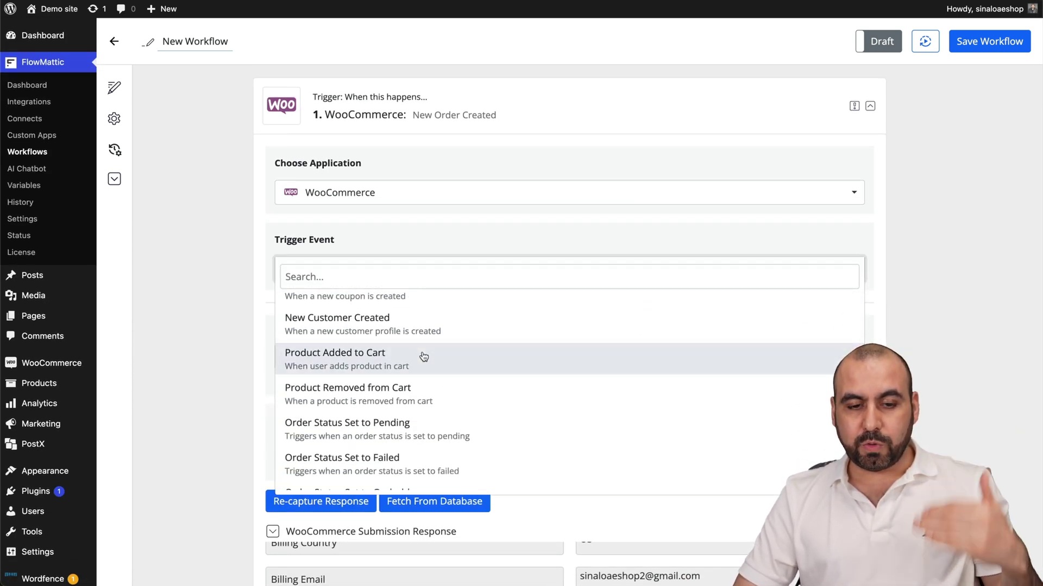
scroll(423, 356, down, 3)
click(204, 300)
scroll(565, 416, down, 1)
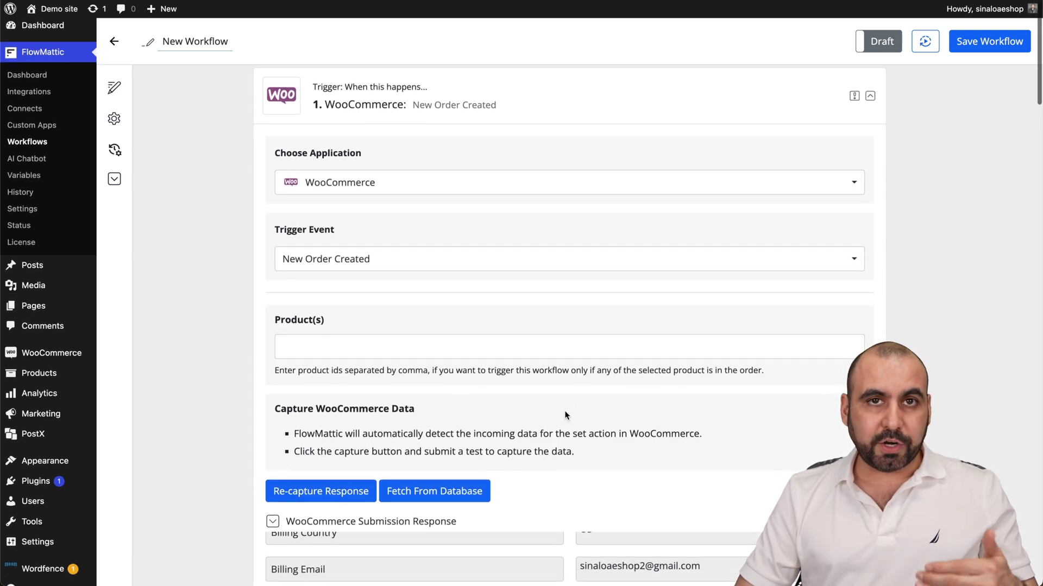
scroll(466, 305, down, 5)
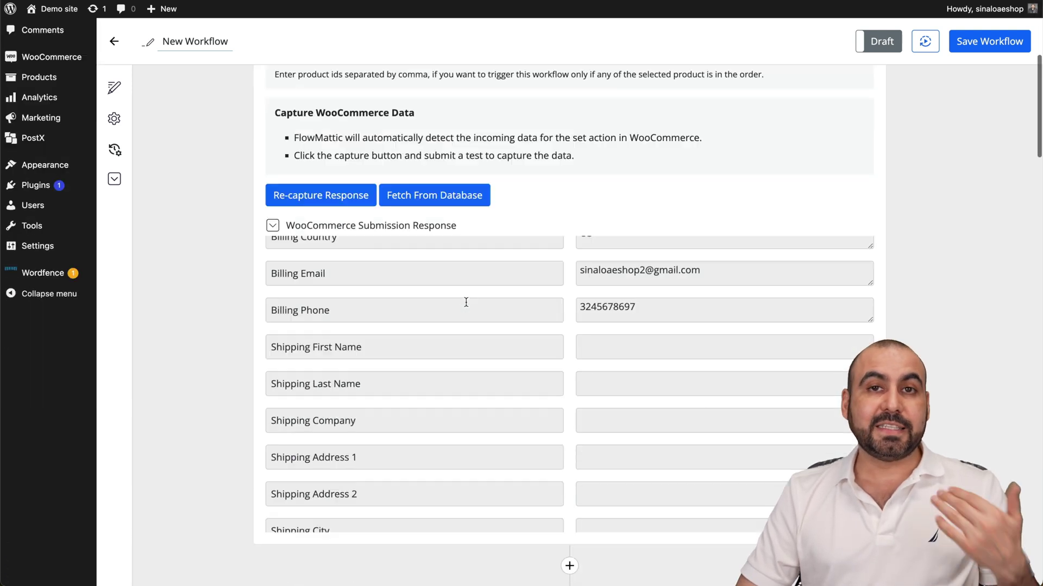
scroll(465, 302, down, 20)
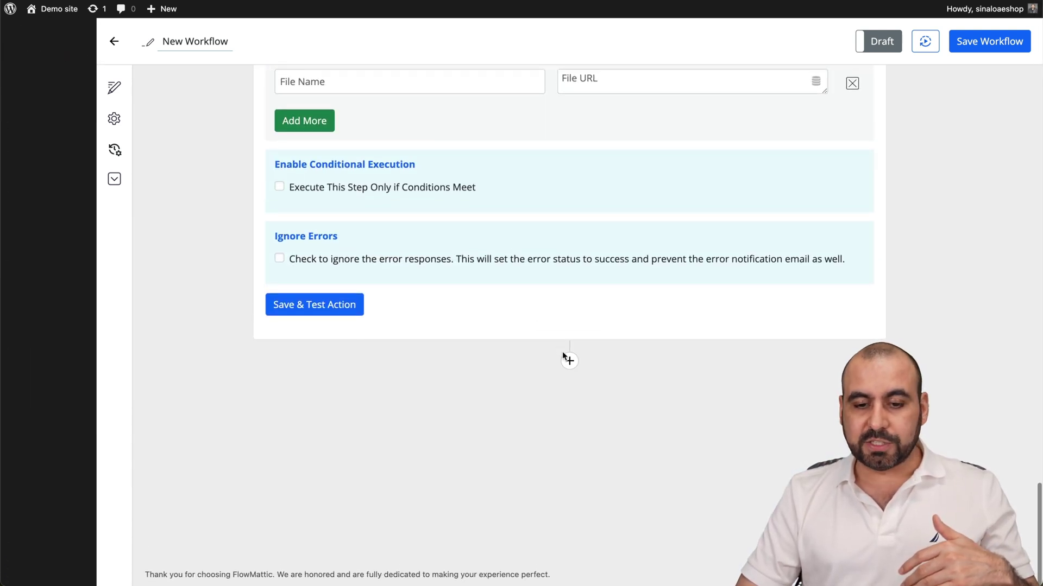
click(564, 357)
- Choose WooCommerce as the application for the fourth action step
scroll(480, 407, down, 7)
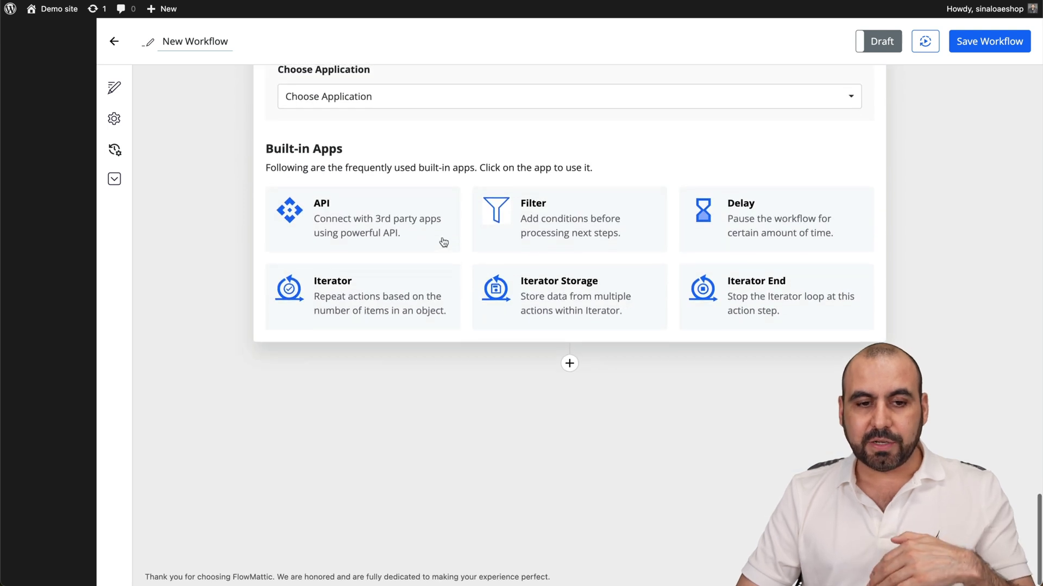
scroll(407, 218, up, 3)
click(376, 229)
scroll(429, 369, down, 3)
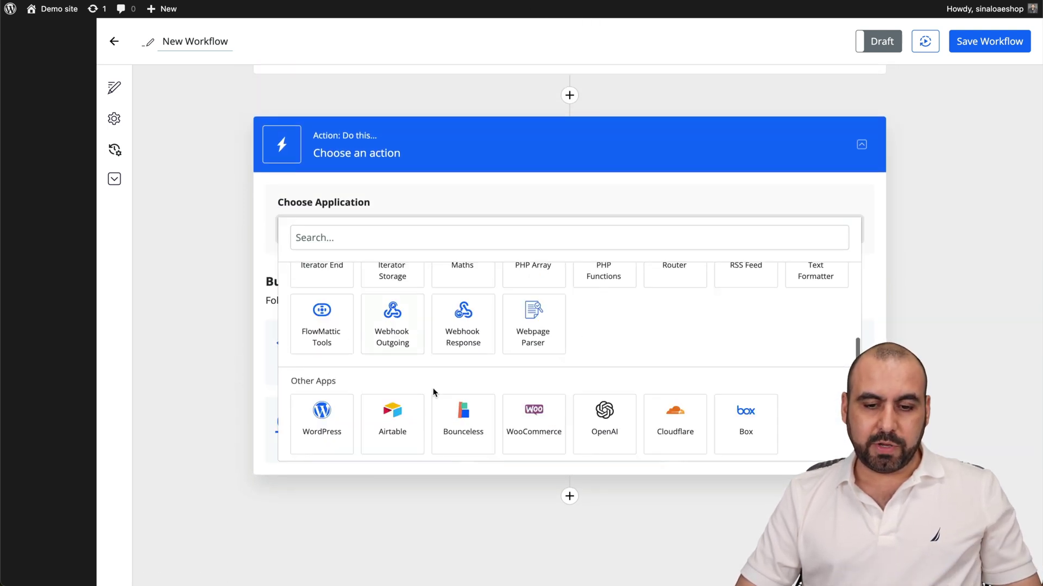
click(534, 424)
- Browse the WooCommerce action events list and close it without selecting one
scroll(462, 331, down, 1)
click(379, 256)
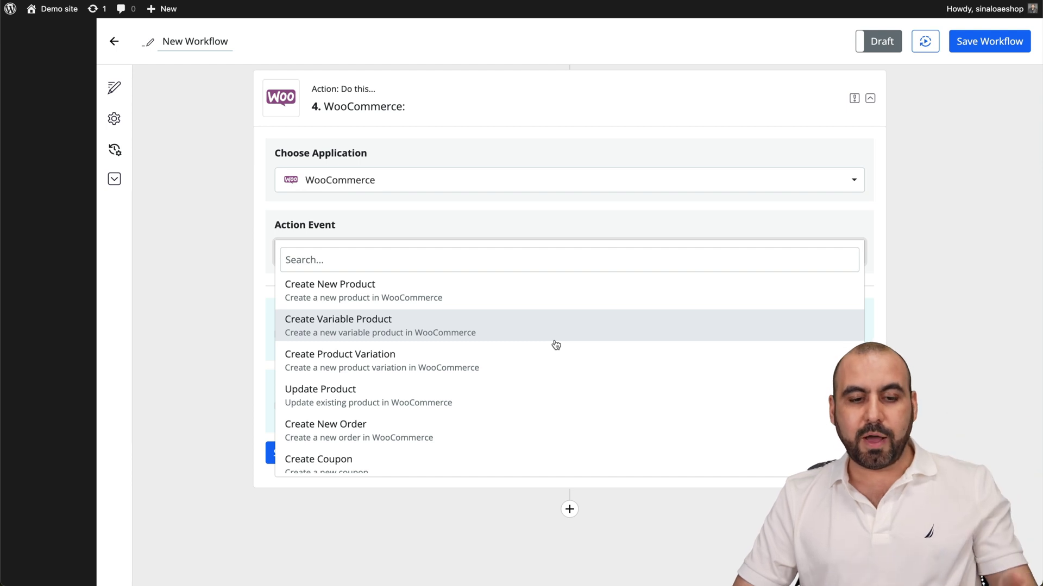
scroll(556, 345, down, 3)
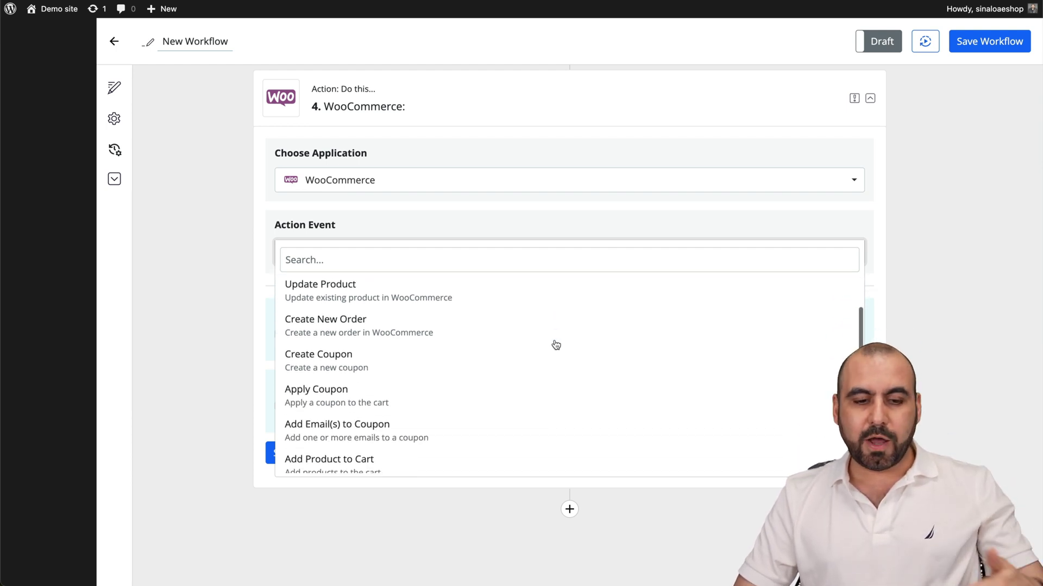
scroll(555, 345, down, 5)
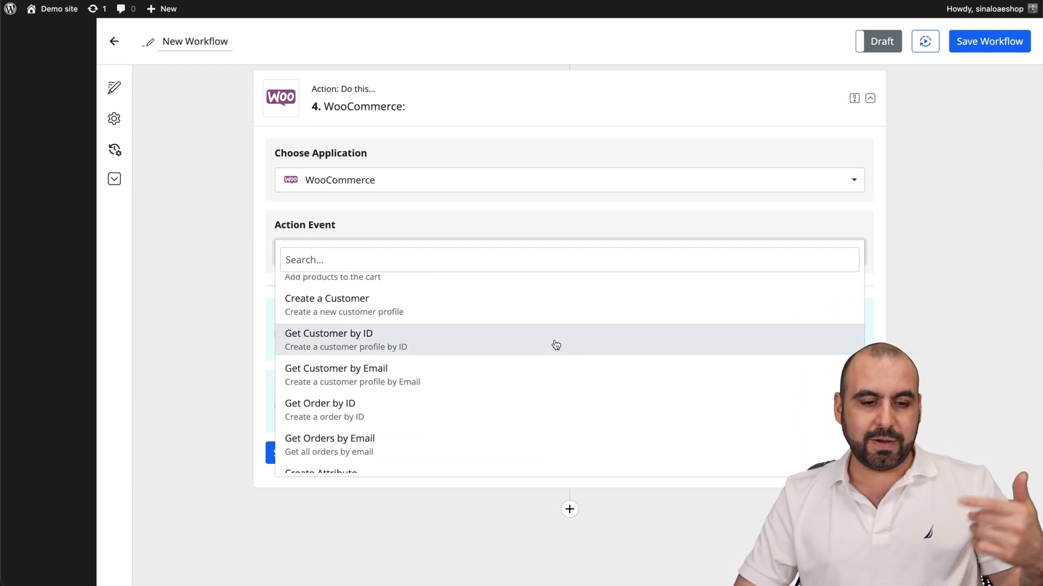
scroll(402, 304, down, 1)
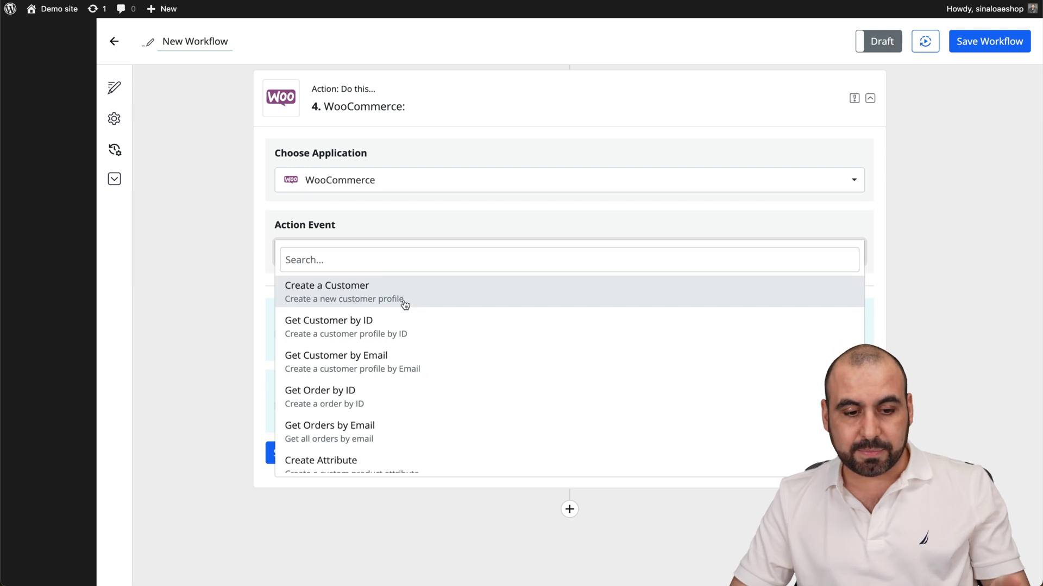
scroll(405, 305, down, 5)
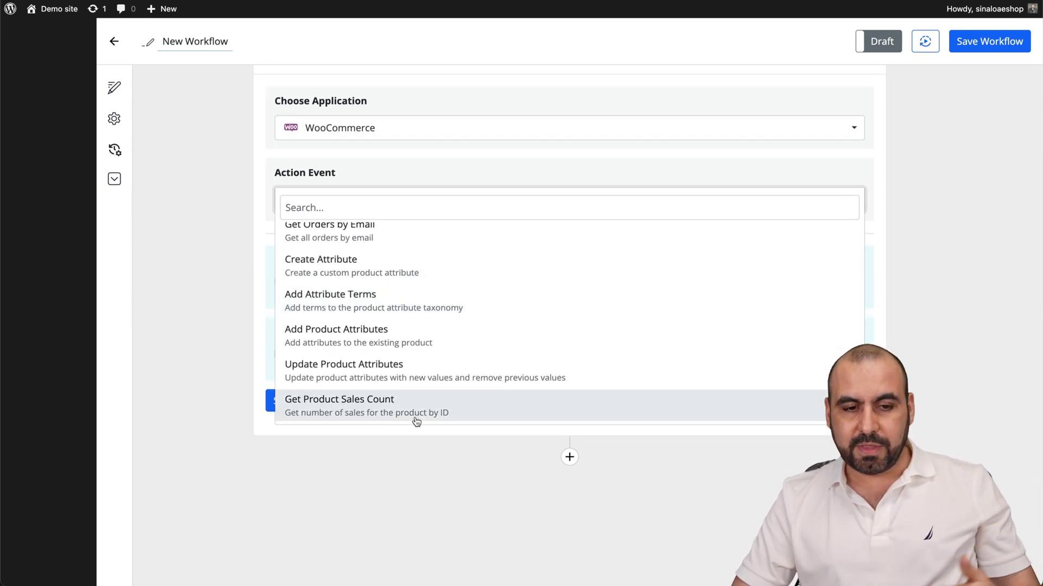
click(200, 193)
scroll(203, 194, up, 10)
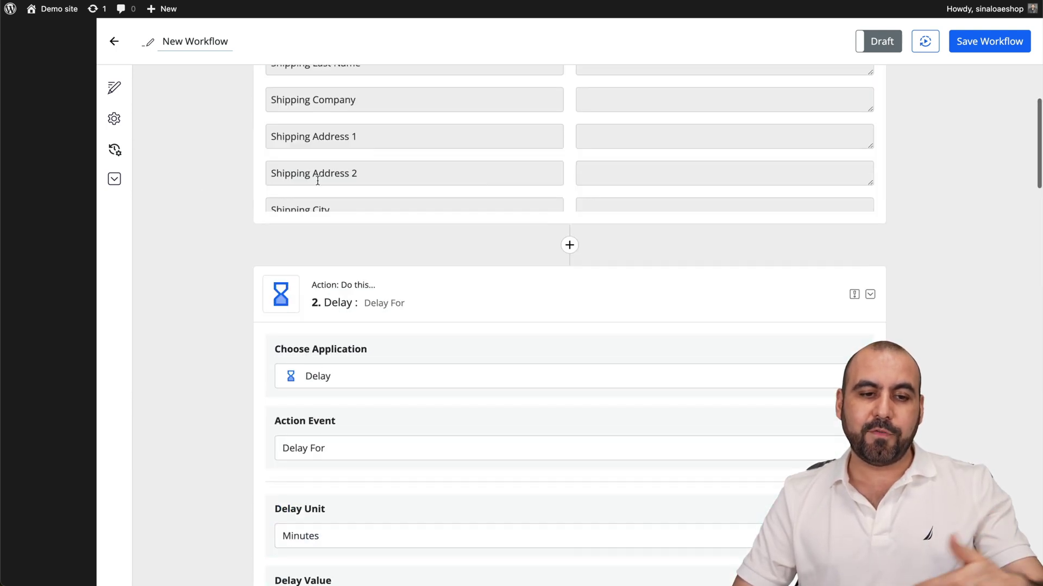
- Exit the New Workflow editor back to the FlowMattic Workflows list
scroll(375, 100, up, 6)
scroll(222, 233, up, 10)
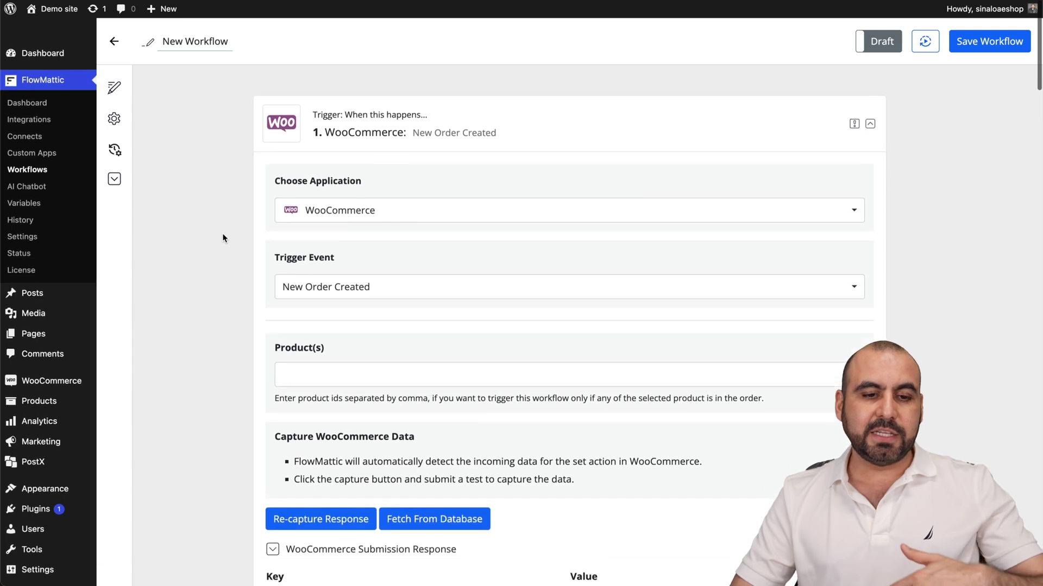
scroll(222, 238, down, 1)
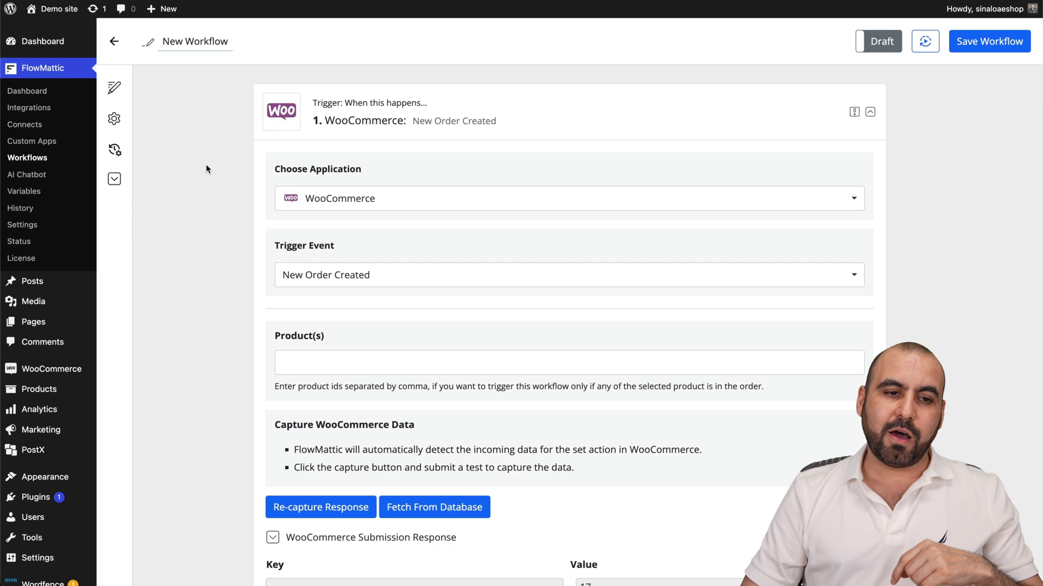
click(114, 45)
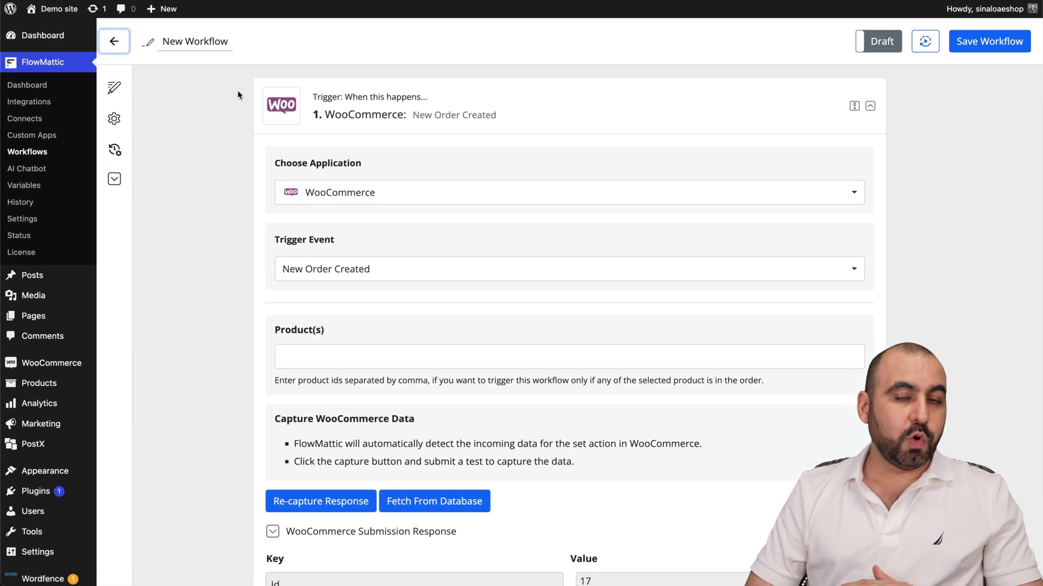